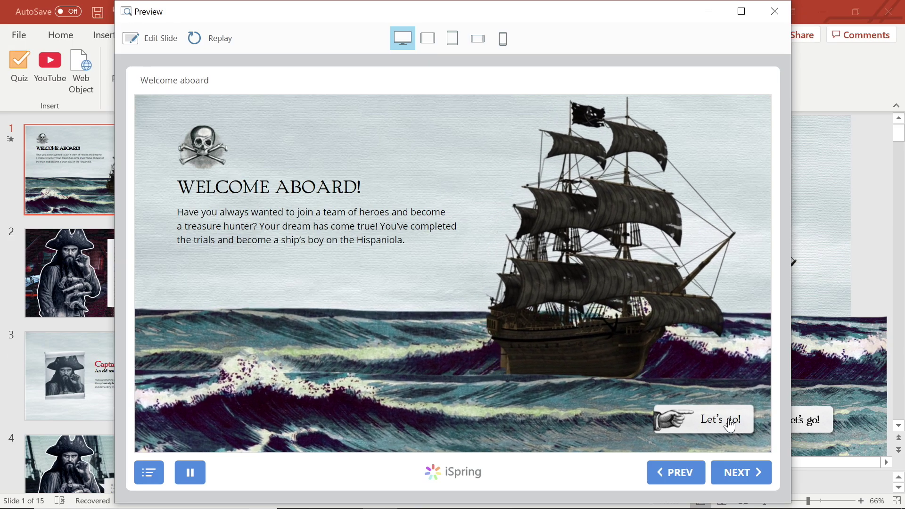
Step: Page through the welcome, Captain Smollett and tour slides, check the slide list, then close the preview
click(711, 417)
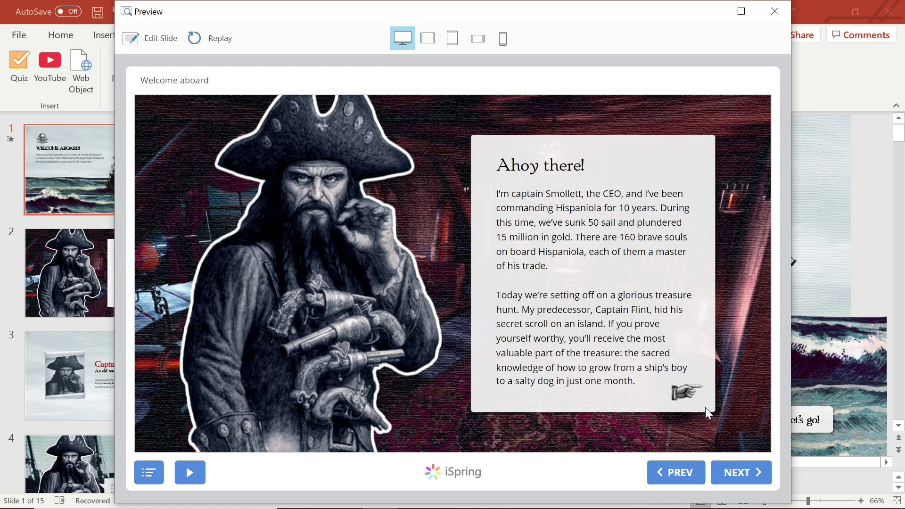
click(687, 392)
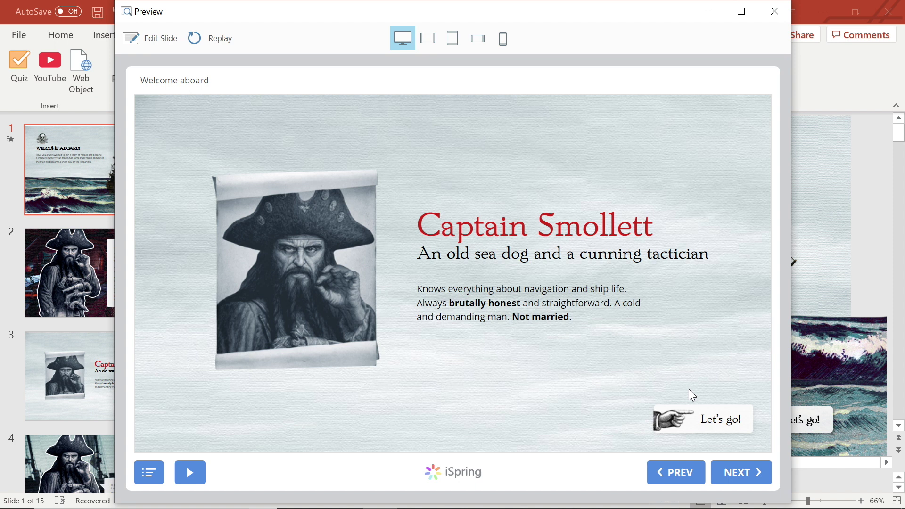
click(709, 418)
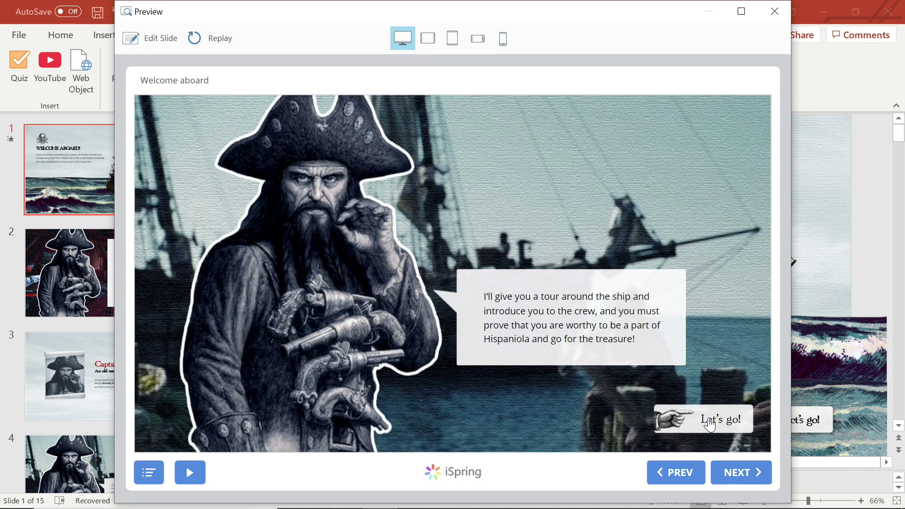
click(150, 473)
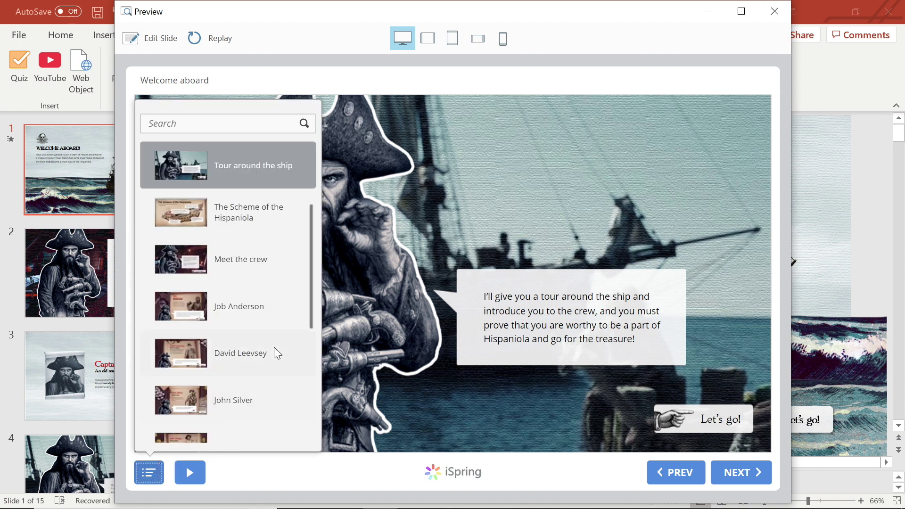
drag(310, 326, 356, 244)
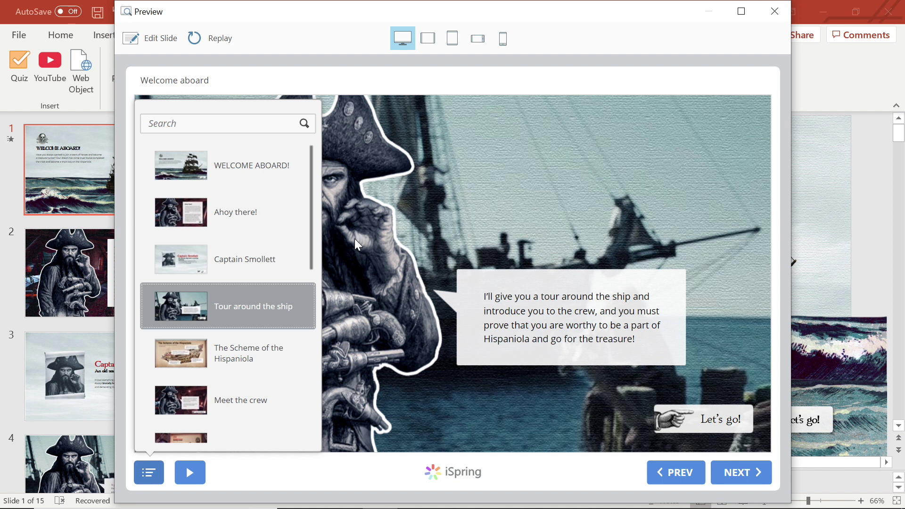
click(773, 11)
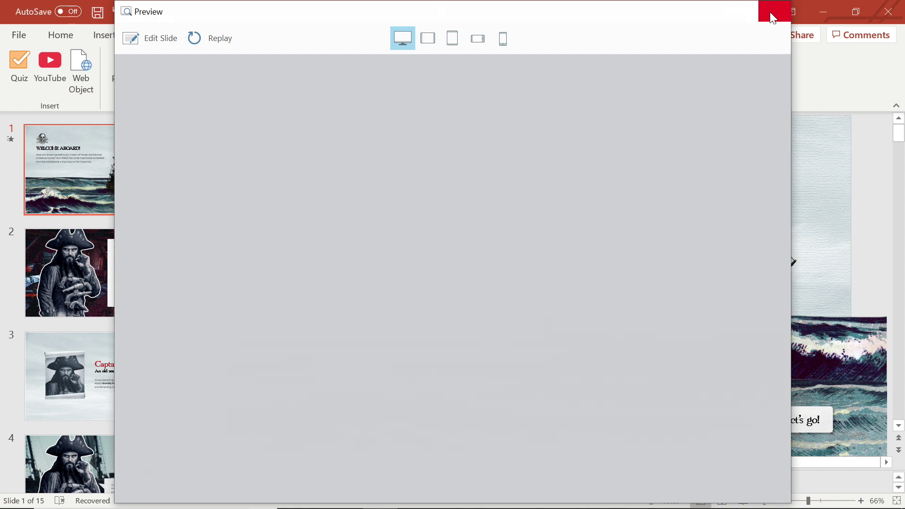
Step: Insert a blank slide 14 after slide 13, Types of sailing ships, and start an iSpring quiz on it
drag(201, 132, 214, 205)
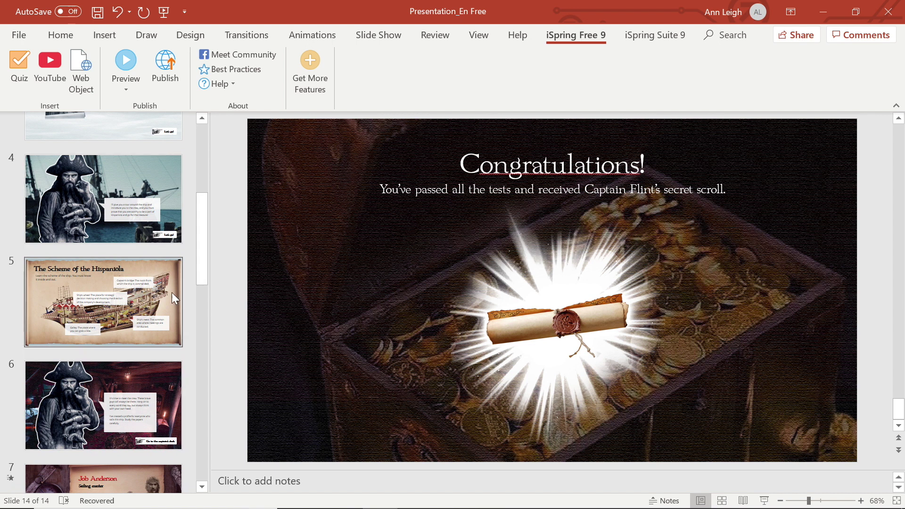
drag(204, 210, 186, 414)
click(165, 361)
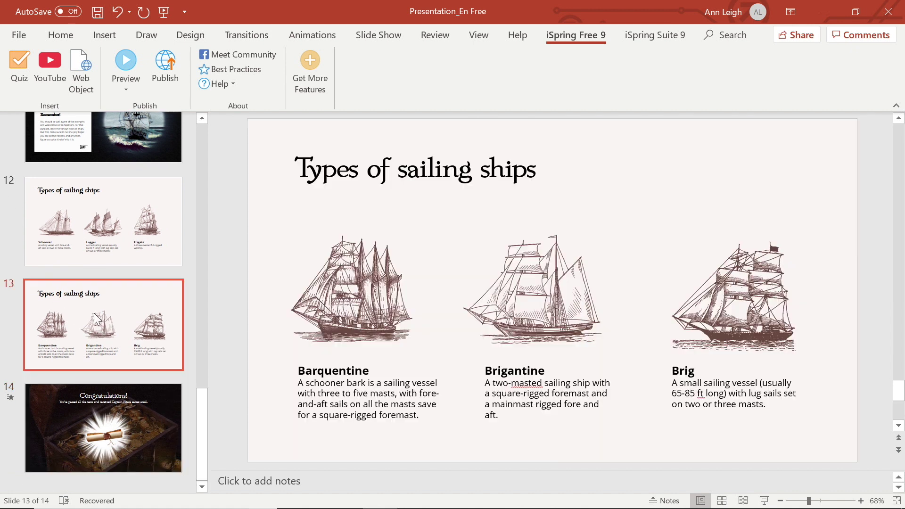
click(100, 35)
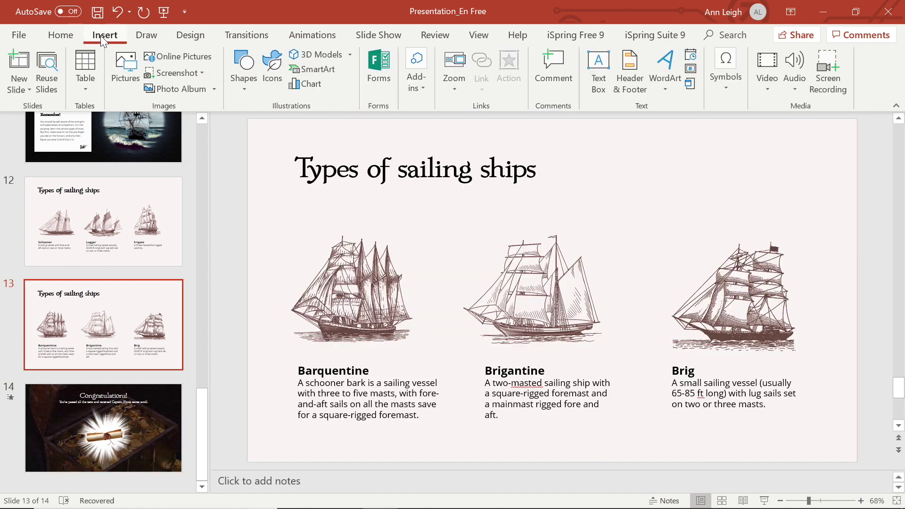
click(19, 85)
click(45, 287)
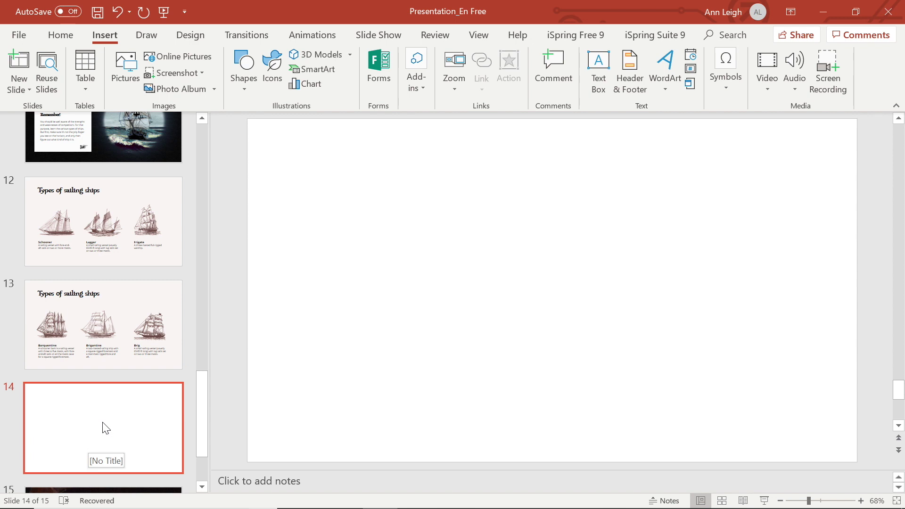
click(561, 35)
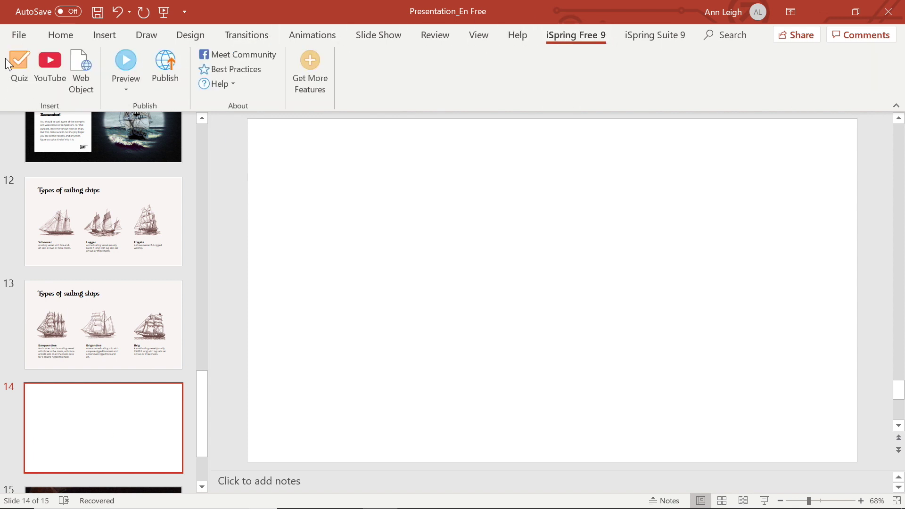
click(19, 75)
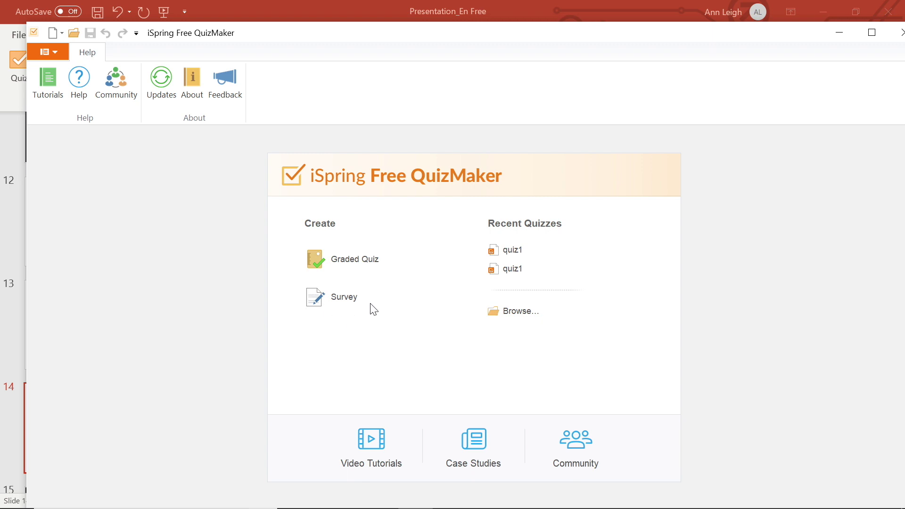
Step: Create a new Graded Quiz and bring up the Question type list
click(345, 259)
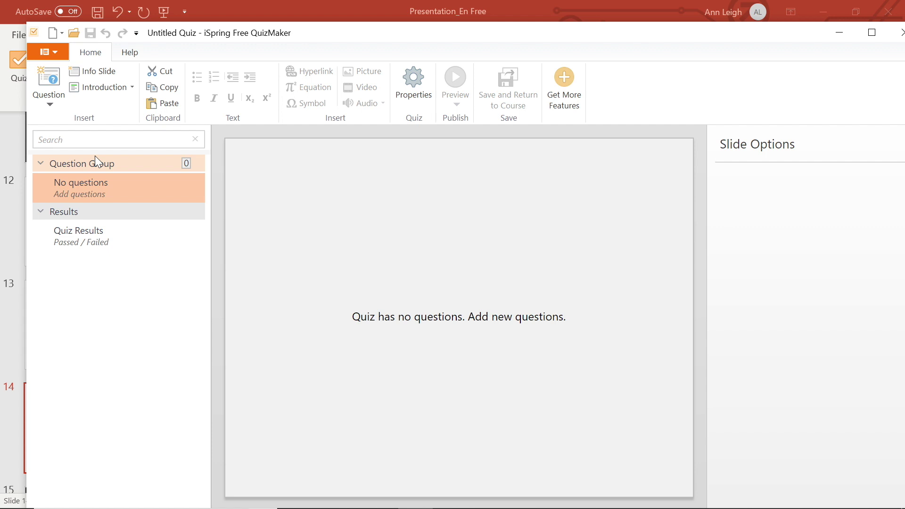
click(52, 96)
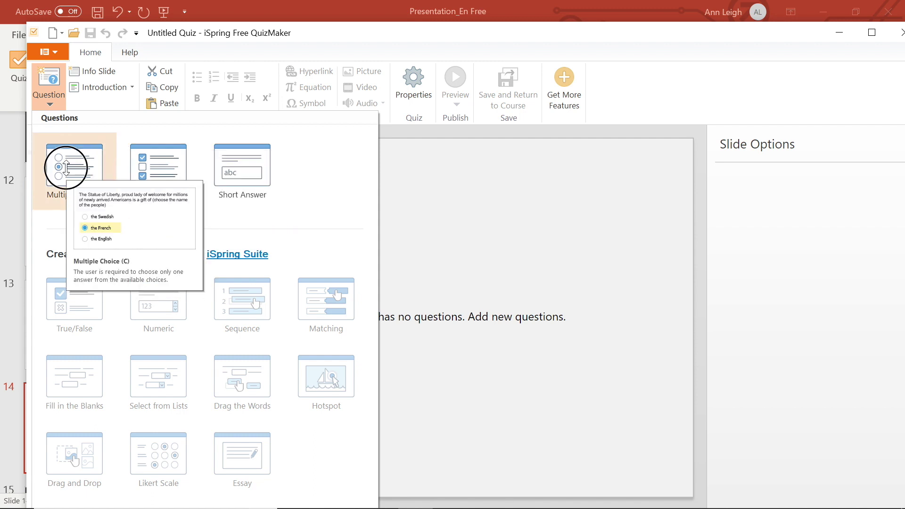
Step: Add a multiple-choice knot question with Bowline (correct), Clove Hitch, Running Bowline and Anchor Bed
click(67, 173)
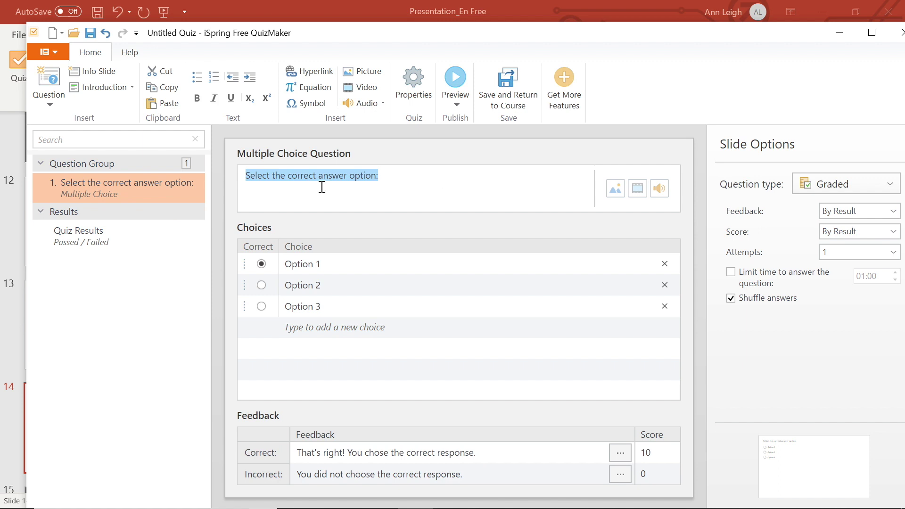
text(Which knot can be used to fasten a mooring line to a ring or a post and cannot be tied, or untied, when there is a load on the standing end?)
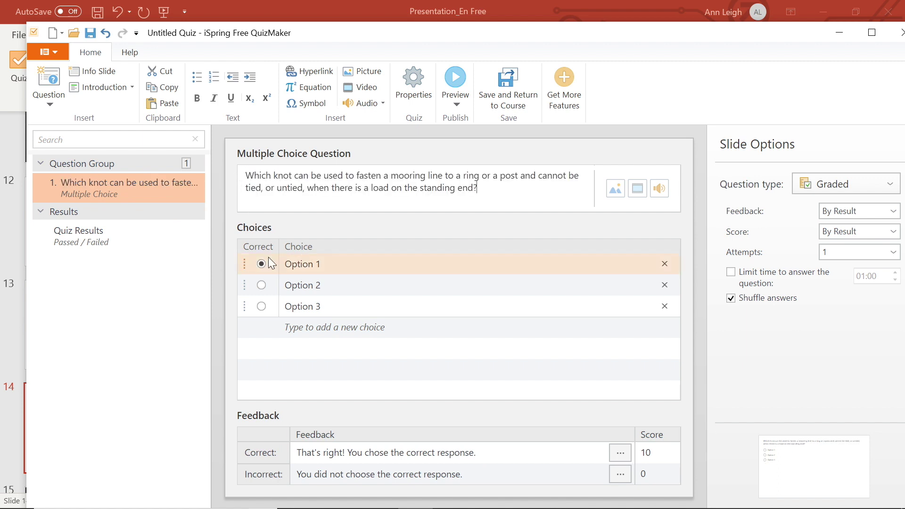
click(300, 263)
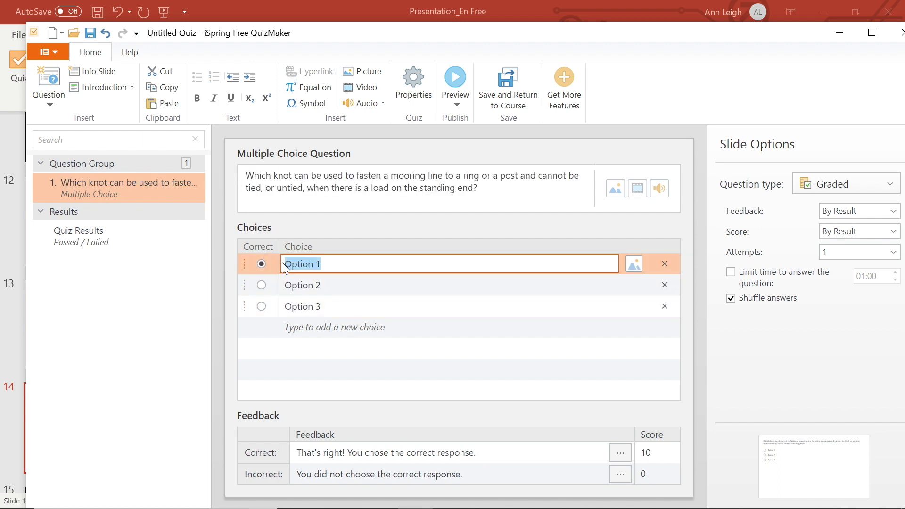
text(Bowline)
click(324, 284)
text(Clove Hitch)
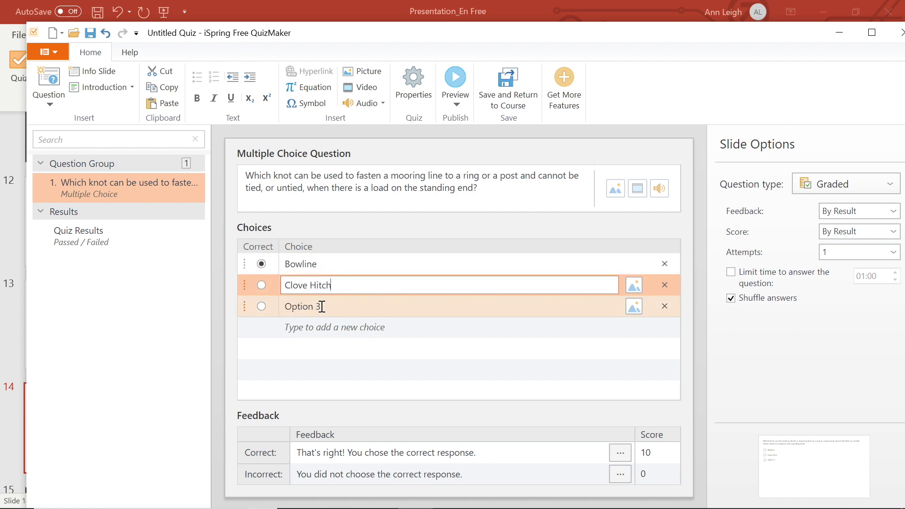
click(277, 304)
text(Running Bowline)
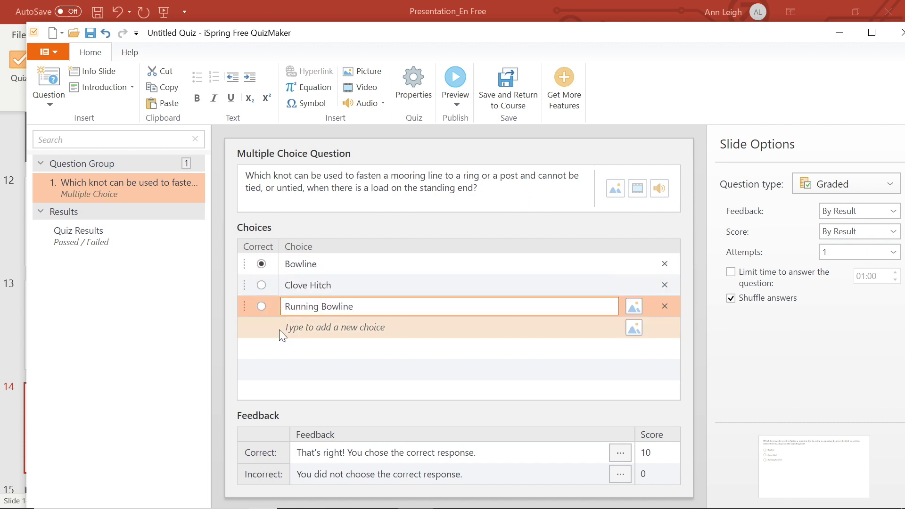
click(355, 329)
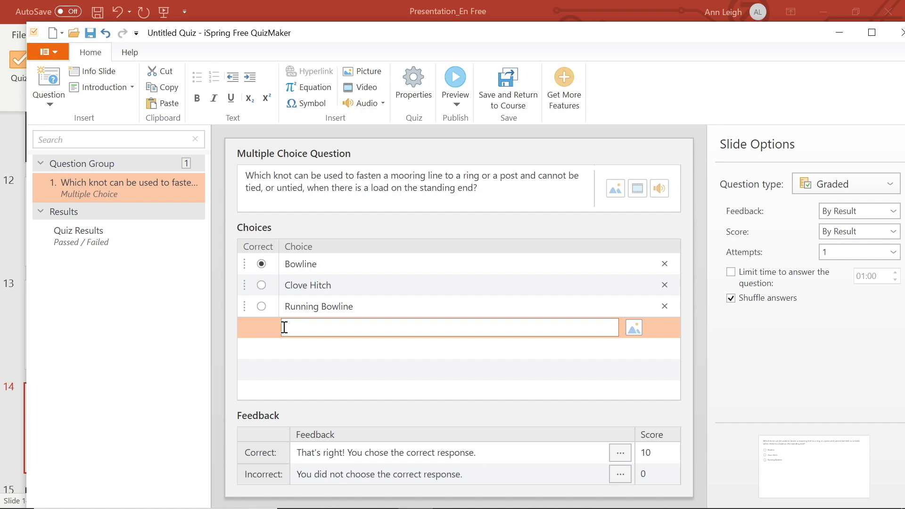
text(Anchor Bed)
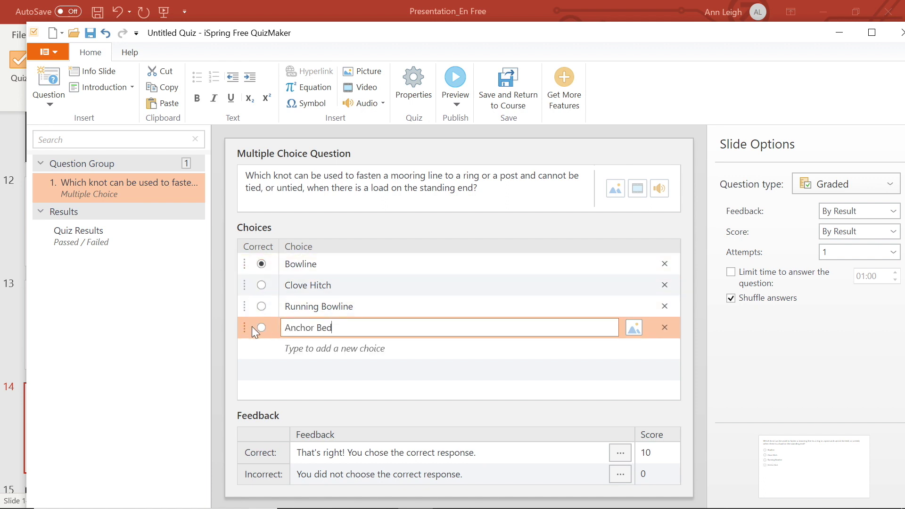
click(261, 263)
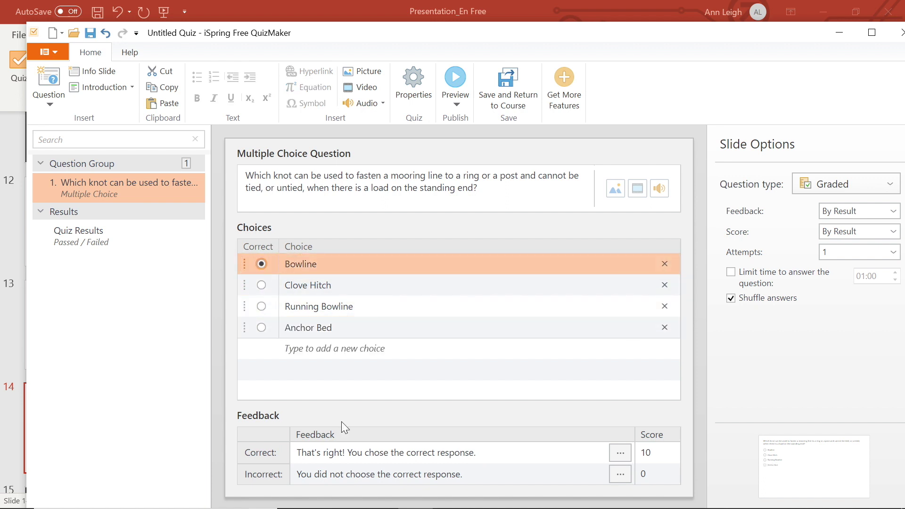
Step: Replace the correct and incorrect feedback with pirate-style lines
click(348, 454)
drag(476, 453, 294, 441)
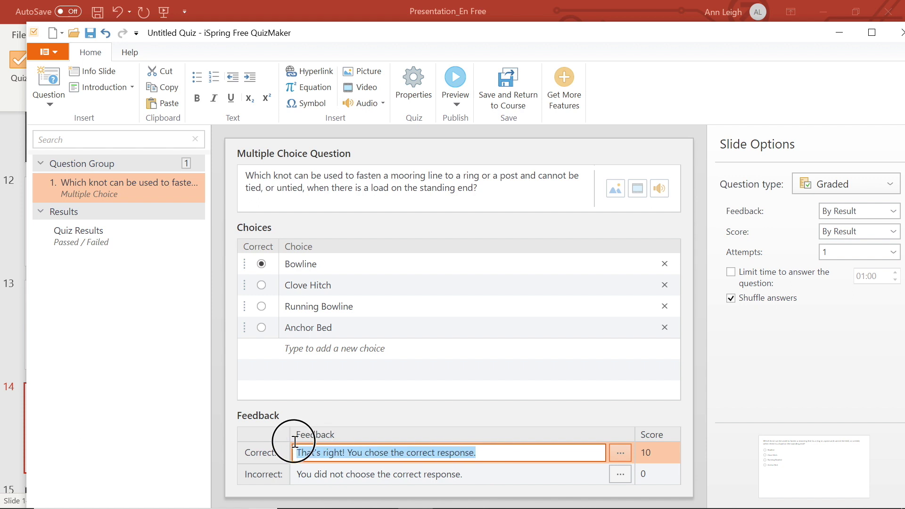
text(Yo ho ho, how wise you are!)
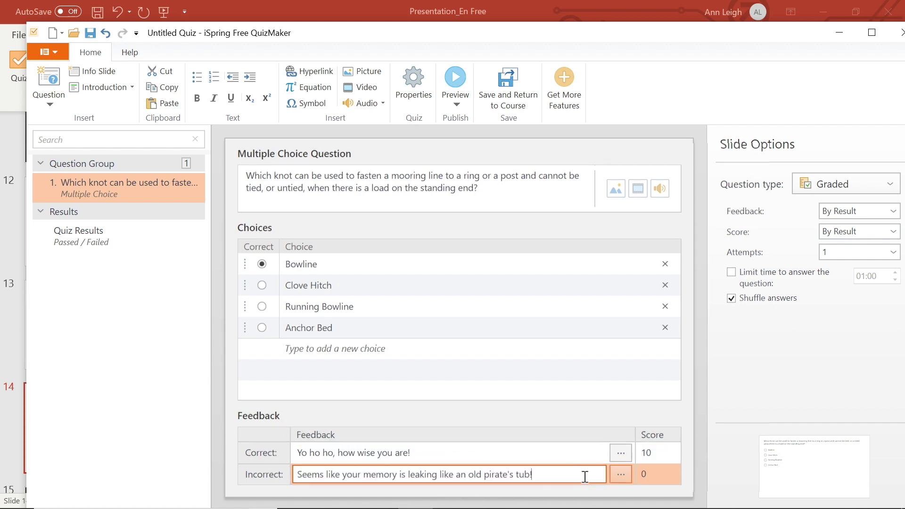
click(652, 453)
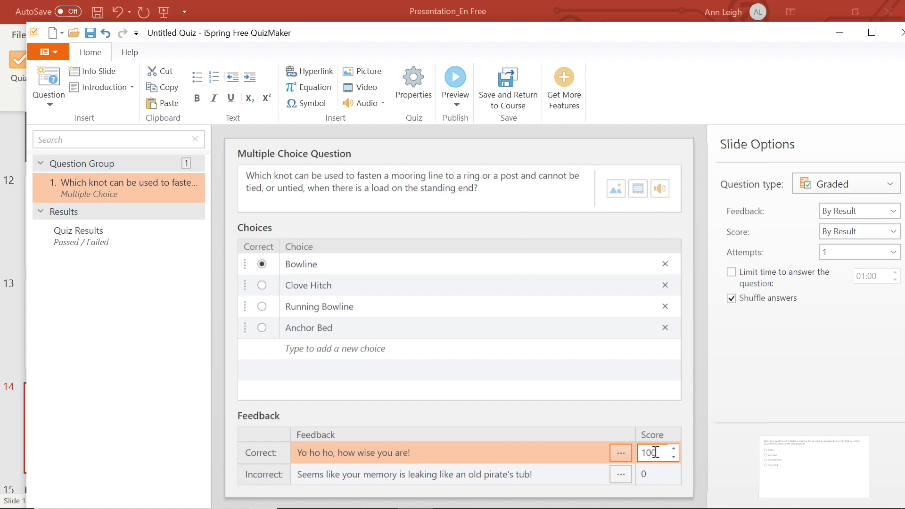
Step: Attach the Rope picture from Saved Pictures to the knot question
click(617, 190)
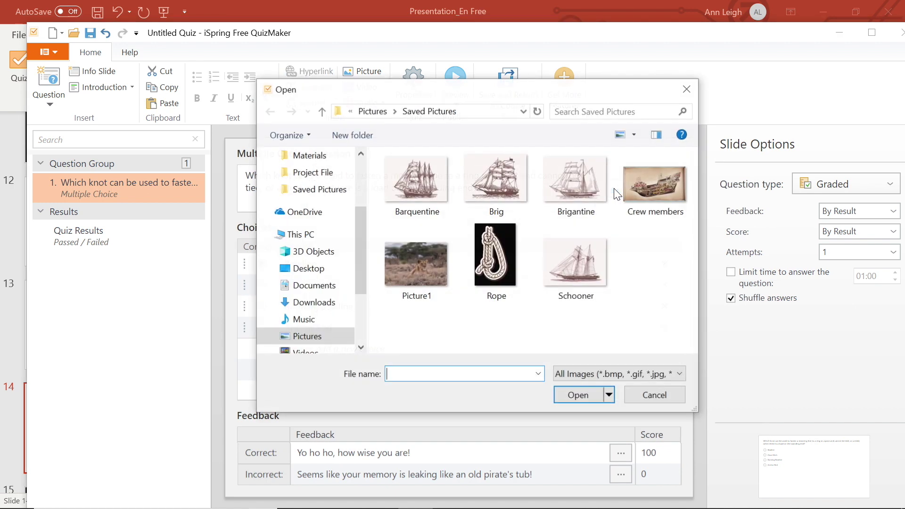
click(494, 264)
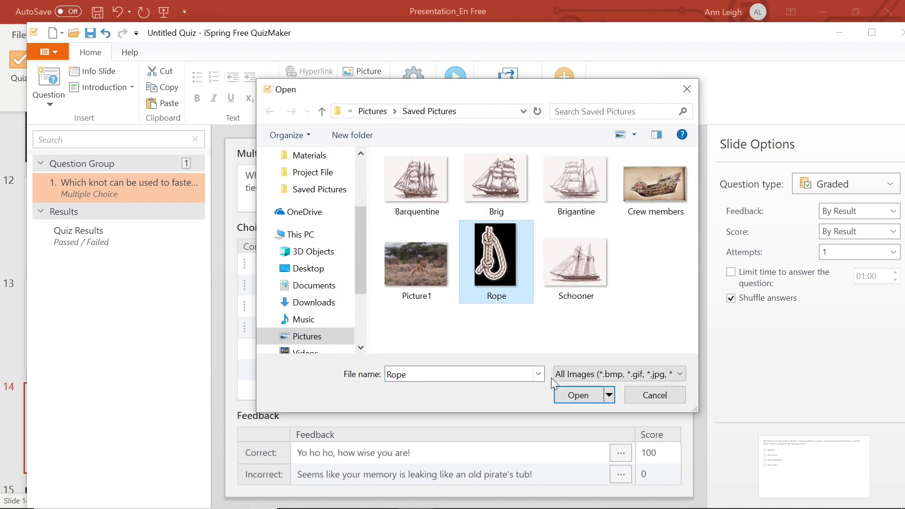
click(578, 395)
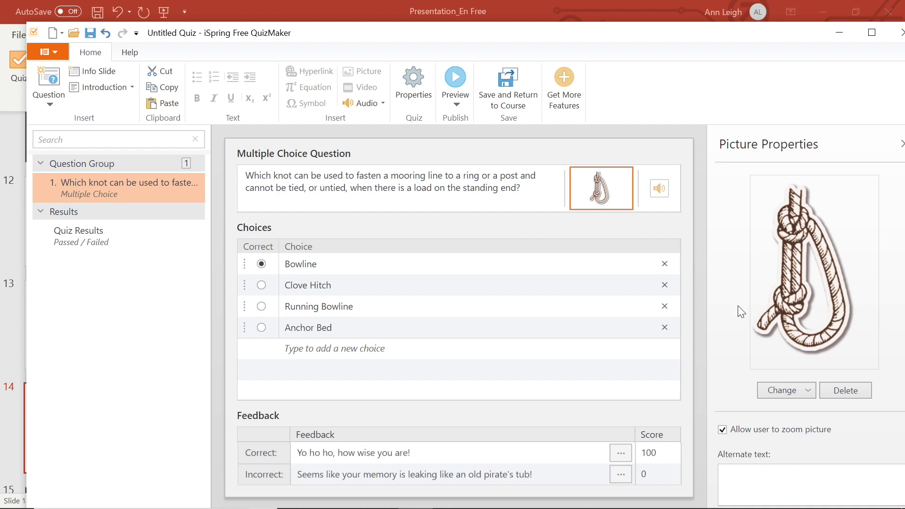
click(49, 102)
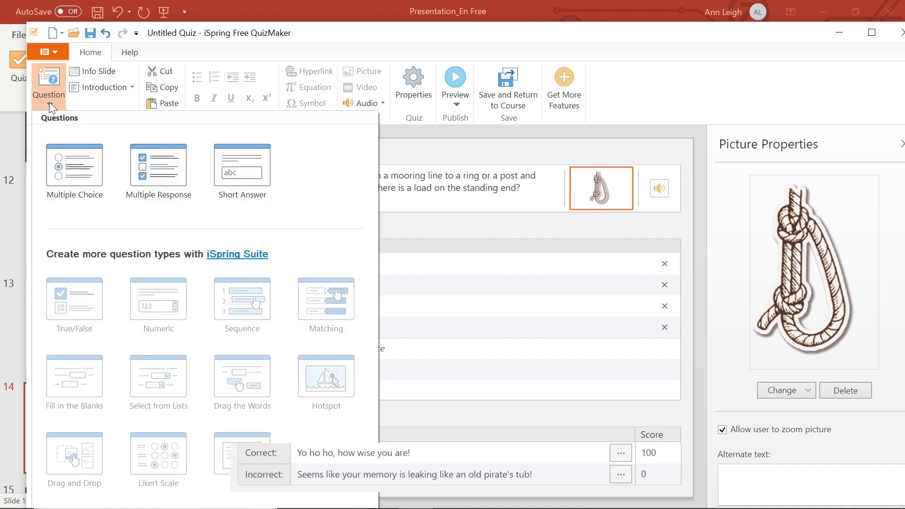
Step: Add a multiple-response question 'Select the sails with mixed rigging type:' with Schooner, Brig, Brigantine, Barquentine
click(166, 172)
text(Select the sails with mixed rigging type:)
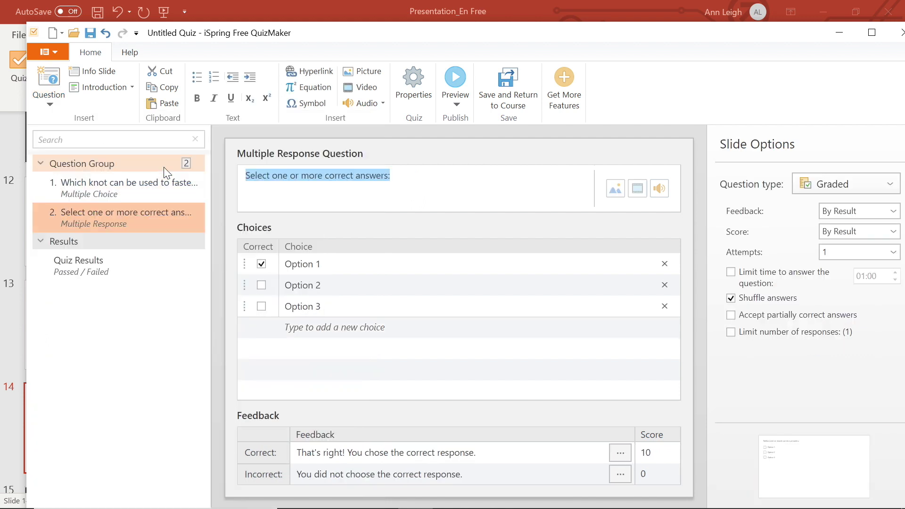
click(287, 262)
text(Schooner)
click(274, 285)
text(Brig)
click(317, 307)
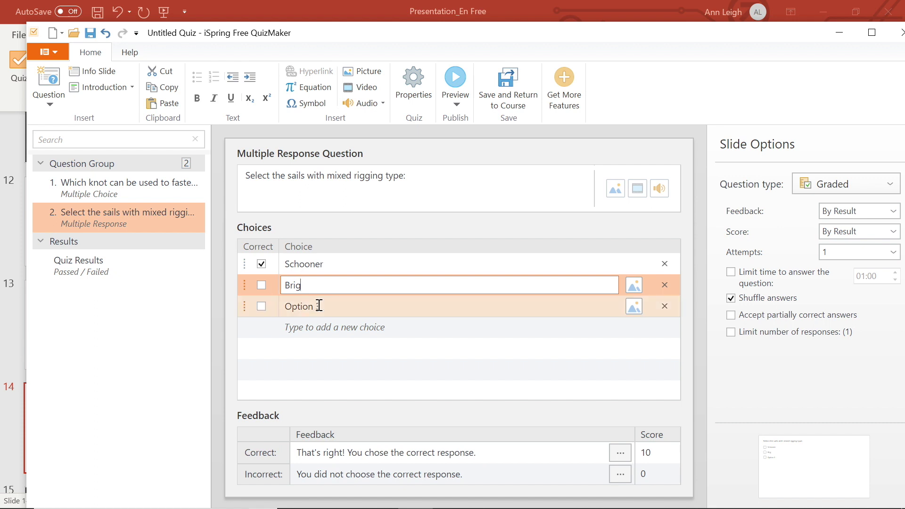
text(Brigantine)
click(297, 320)
text(Barquentine)
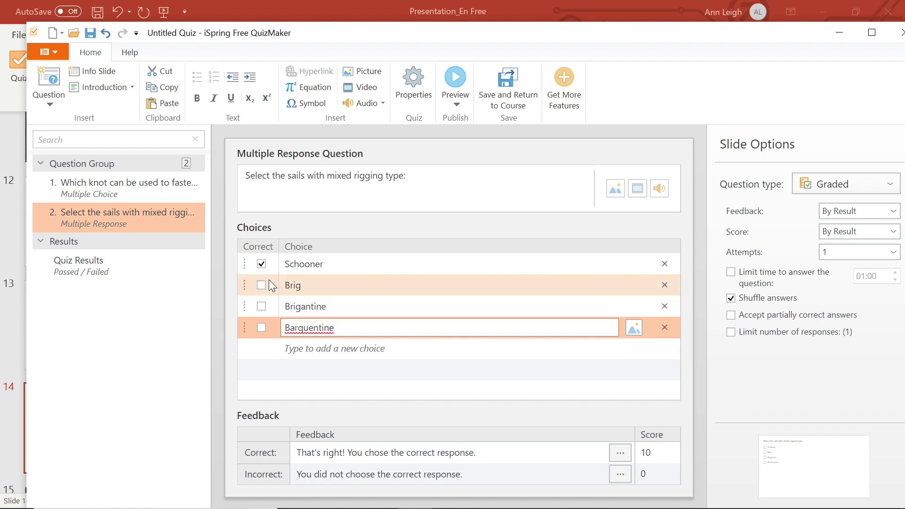
Step: Mark Brigantine and Barquentine as the correct answers and paste pirate feedback for both outcomes
click(260, 264)
click(261, 306)
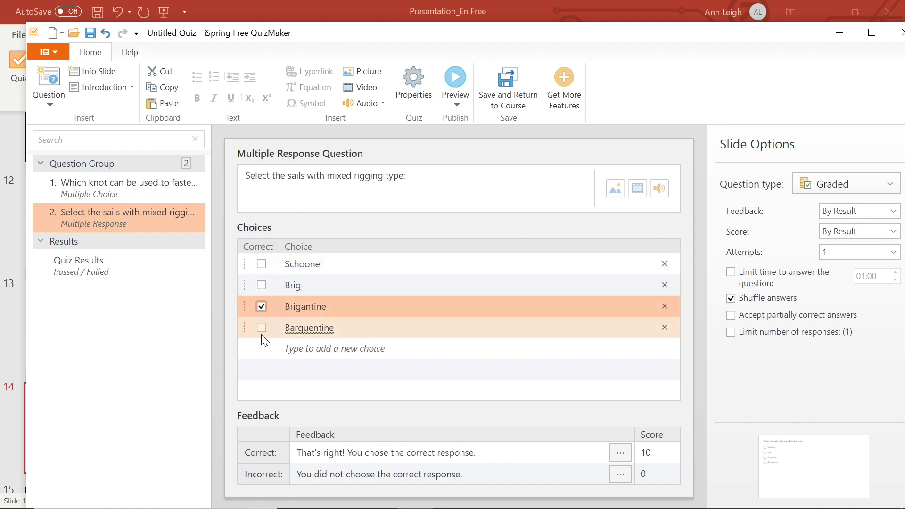
click(261, 328)
click(444, 454)
text(Great! Keep it up!)
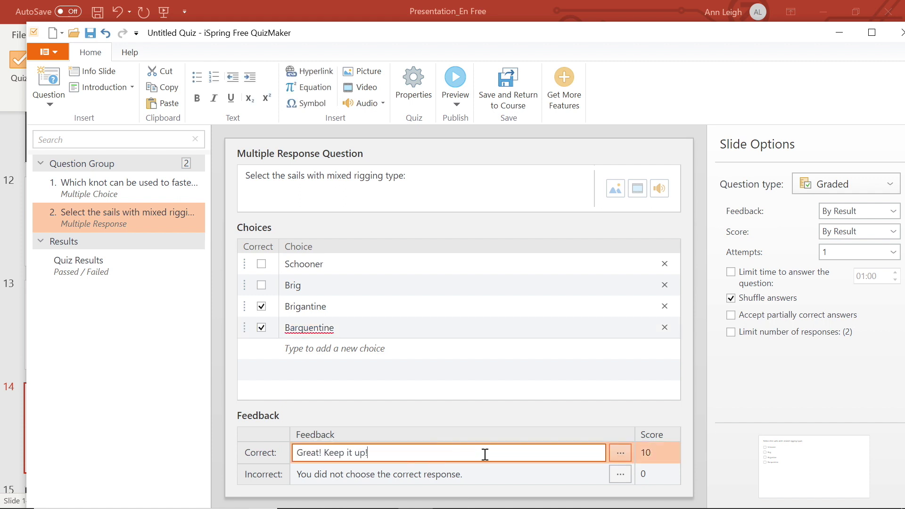
click(461, 473)
text(Hang him from the yardarm!)
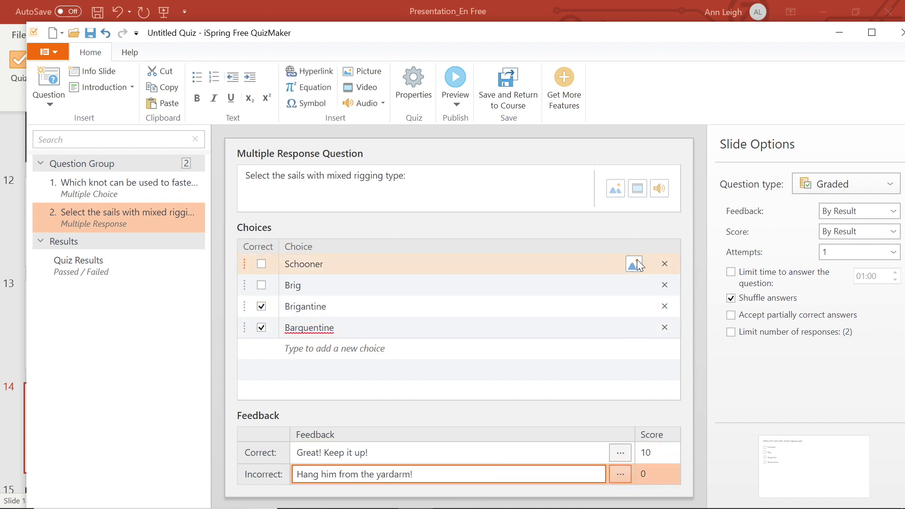
Step: Attach the matching Schooner, Brig, Brigantine and Barquentine pictures to each answer choice
click(636, 262)
click(353, 210)
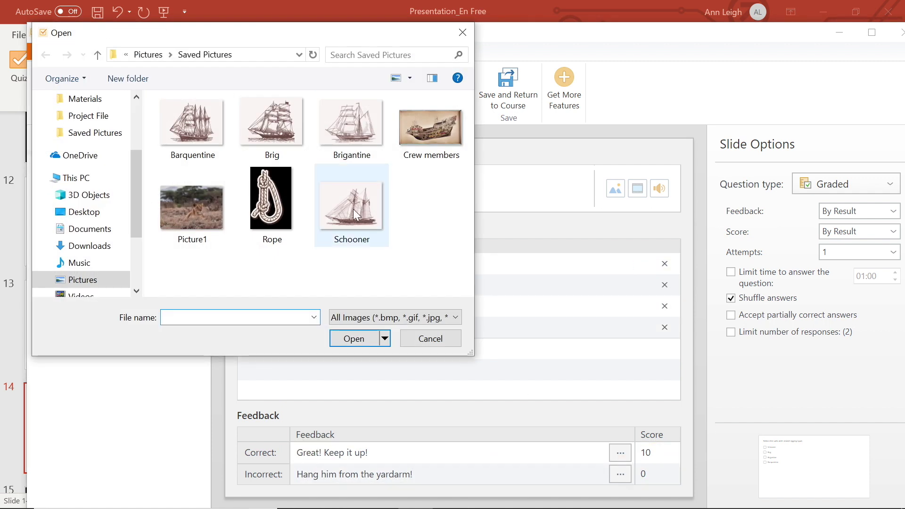
click(353, 339)
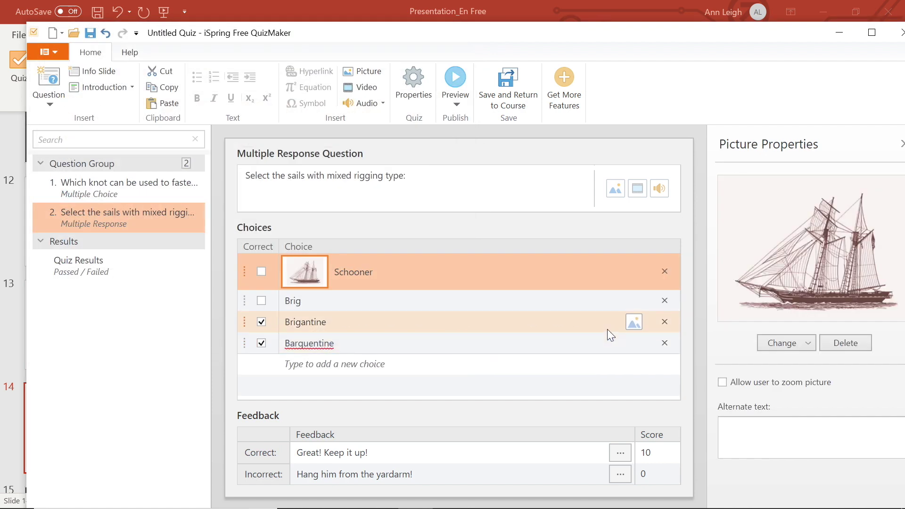
click(634, 300)
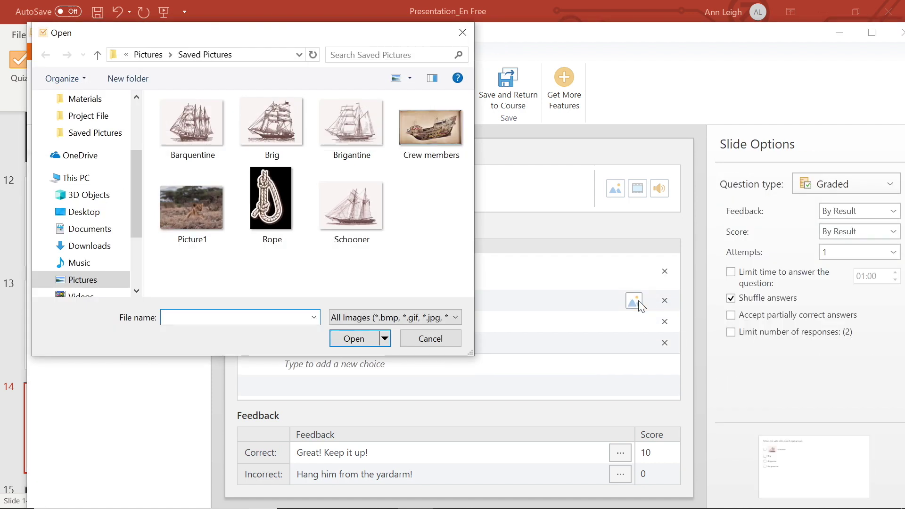
click(290, 134)
click(352, 333)
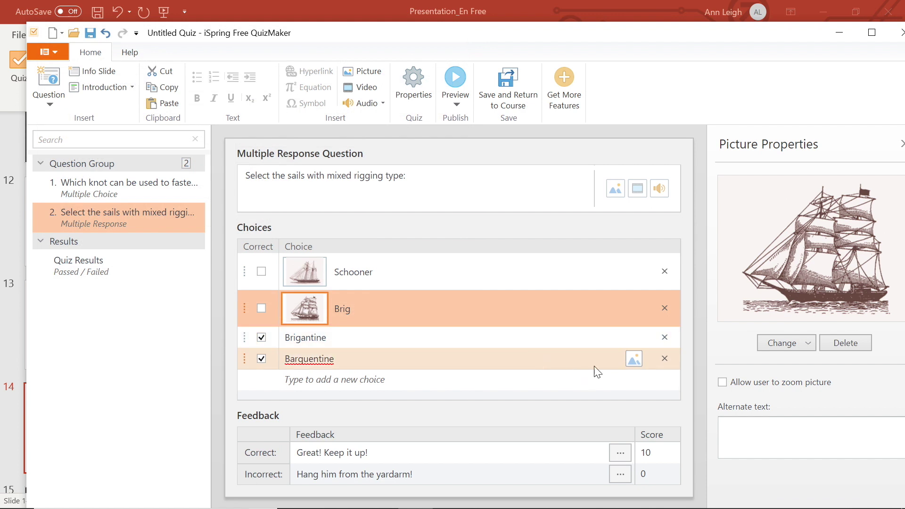
click(633, 338)
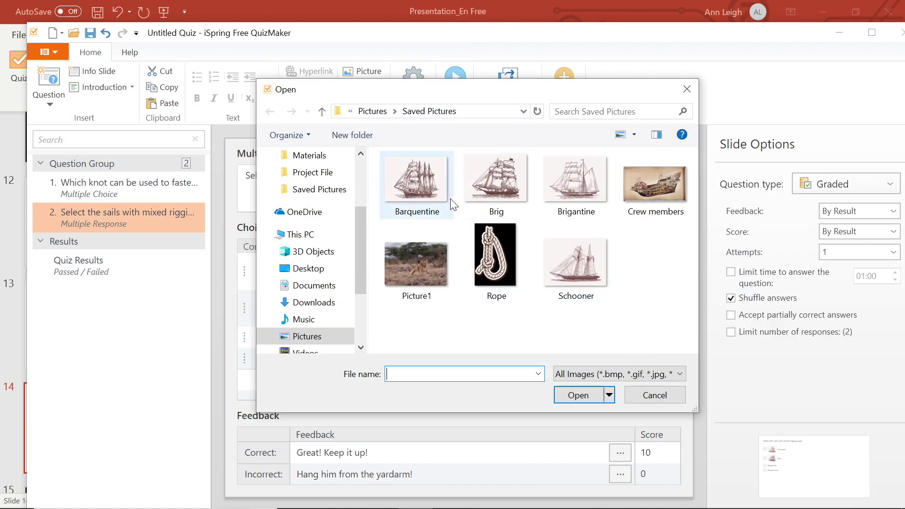
click(545, 194)
click(578, 395)
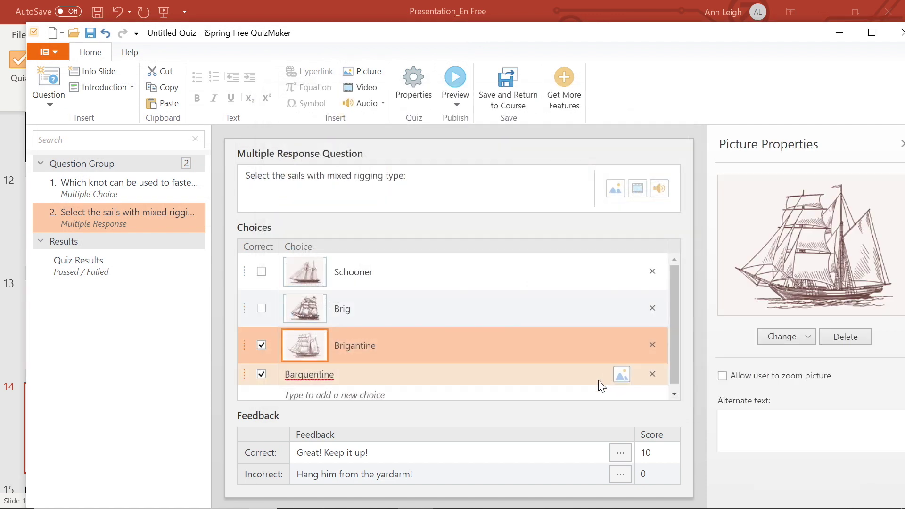
click(622, 373)
click(219, 126)
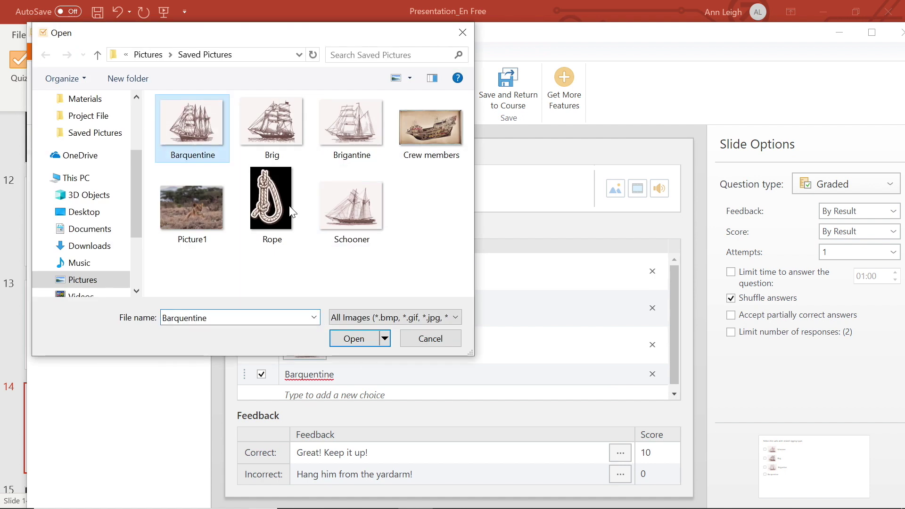
click(354, 339)
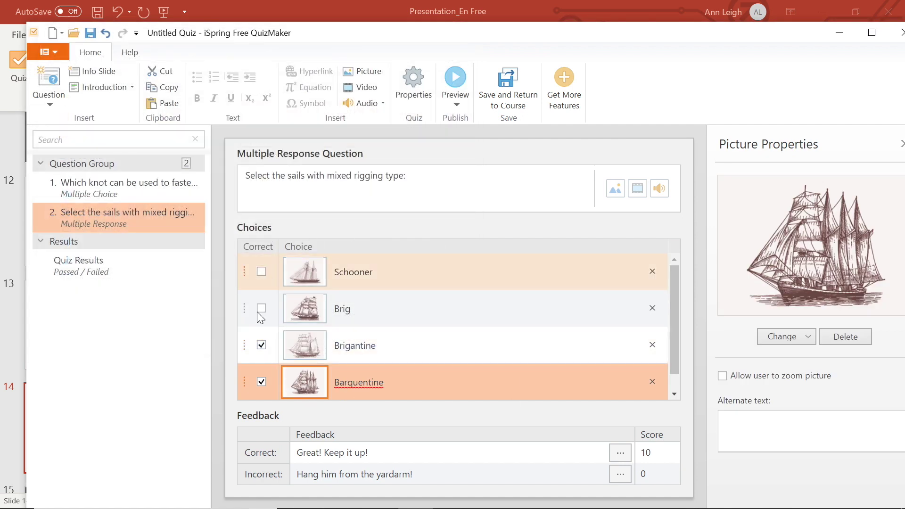
key(Escape)
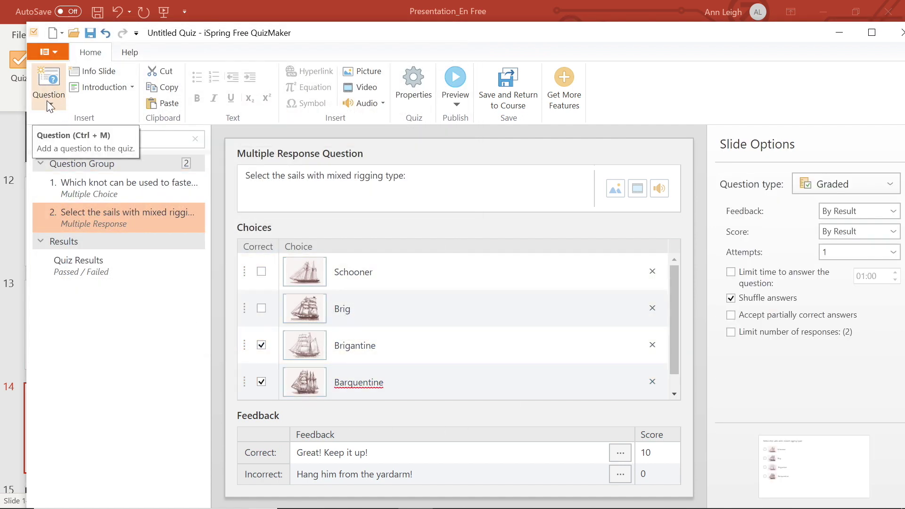
Step: Add a short-answer question with the pasted crew-scheme wording, accepting the answer 'Yeah'
click(47, 101)
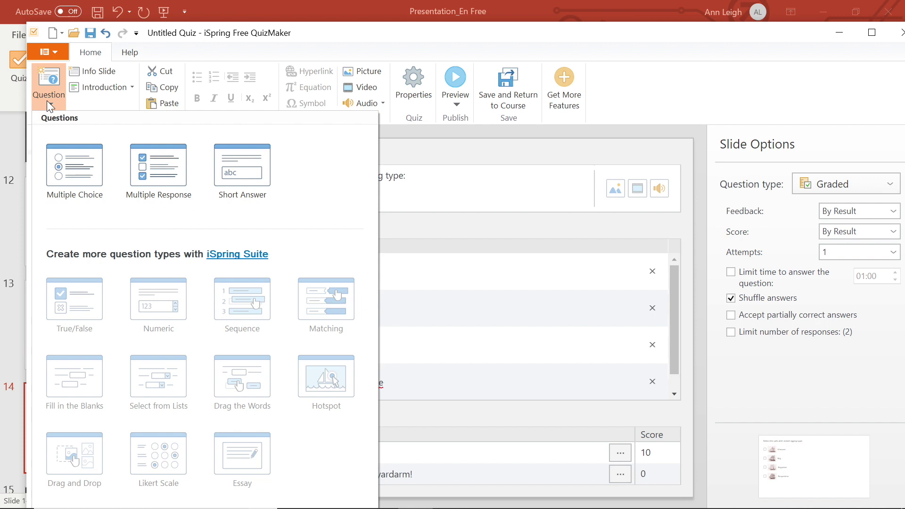
click(229, 174)
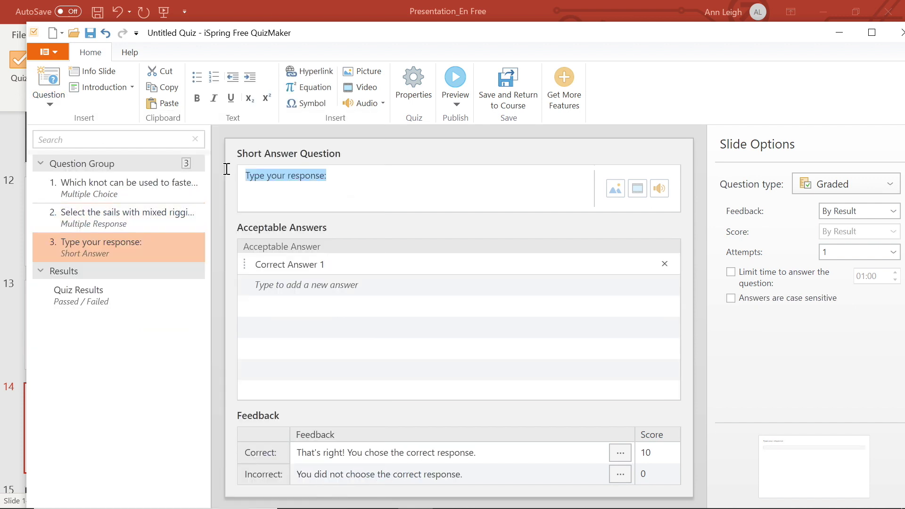
click(241, 172)
drag(332, 178, 219, 174)
text(Take a look at the scheme of the ship. Are all crew members in the right place?)
click(285, 264)
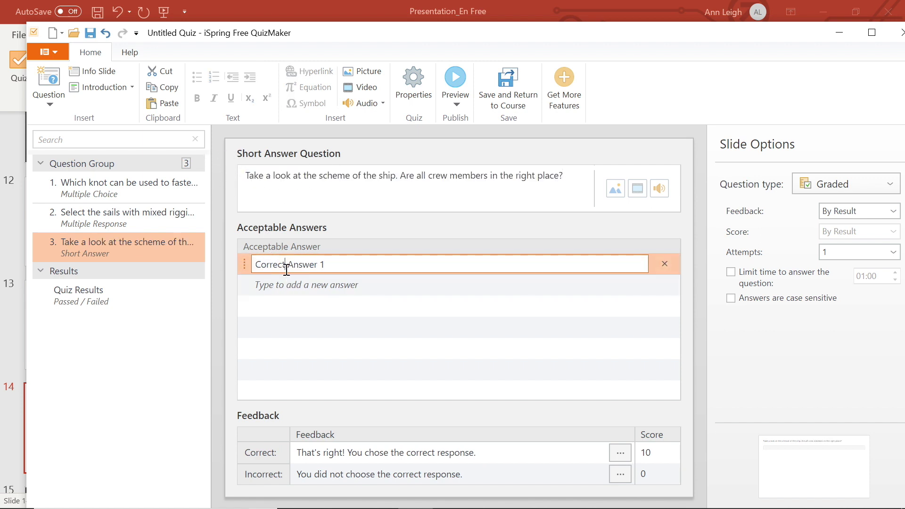
drag(329, 273, 248, 250)
text(Yeah)
Step: Paste pirate-style feedback for the correct and wrong answers
click(334, 453)
text(All hands on deck! You nailed it!)
click(325, 474)
text(Dead men tell no tales! Mission failed.)
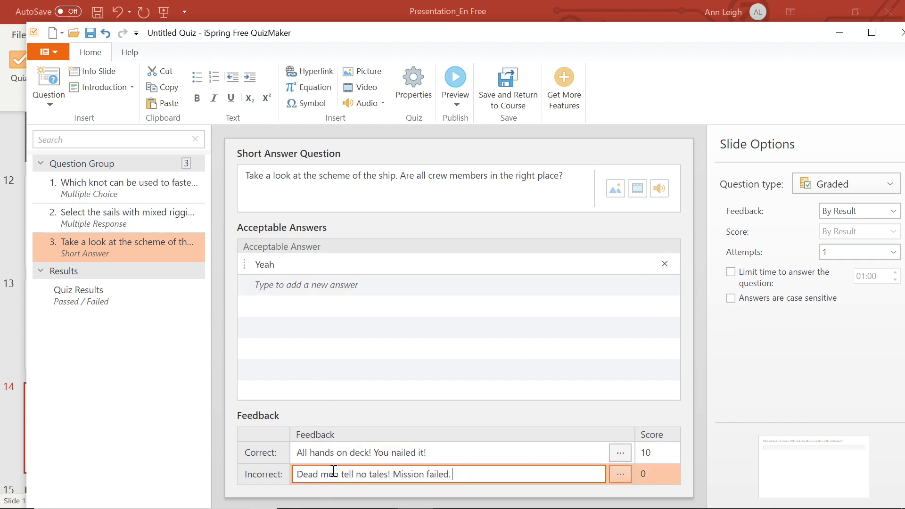
Step: Attach the Crew members picture to the question, then save and return to the course
click(611, 186)
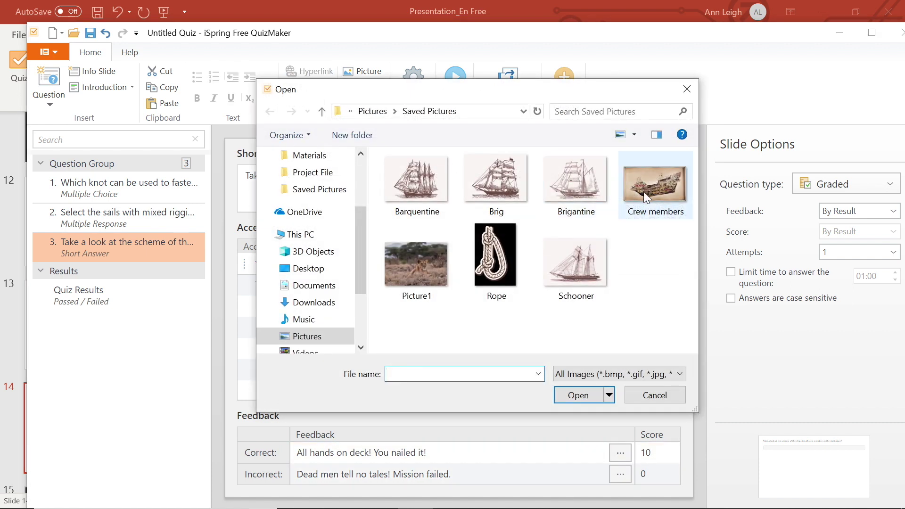
click(644, 186)
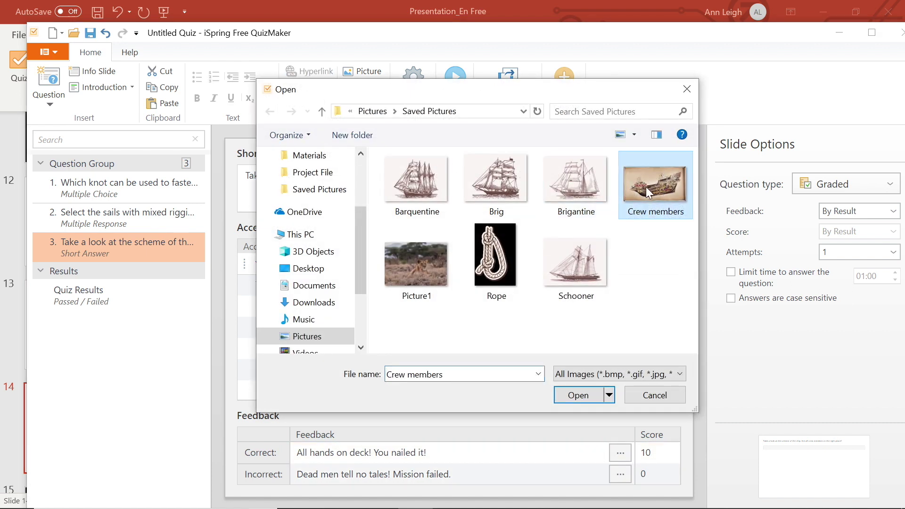
click(577, 395)
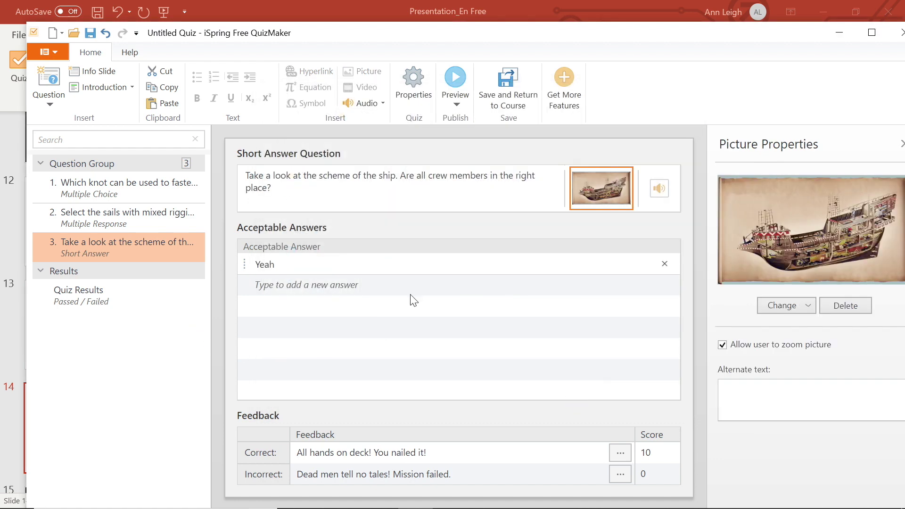
click(522, 98)
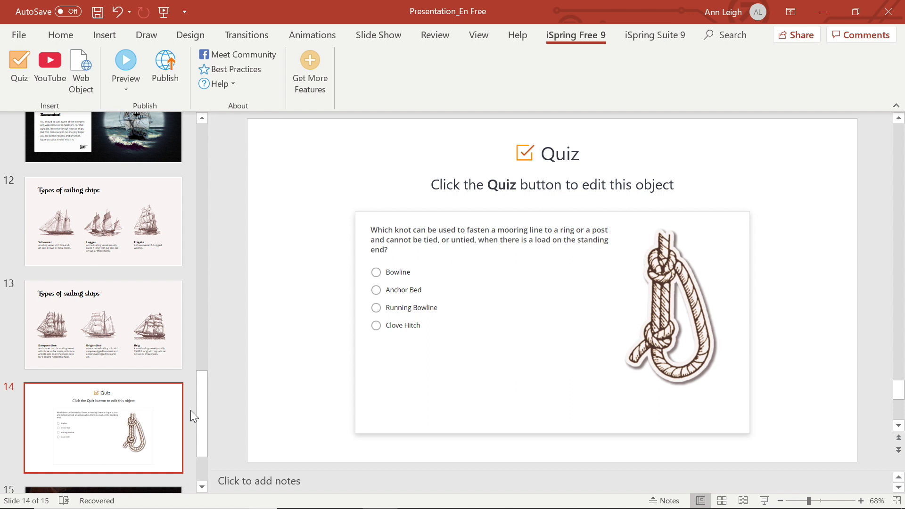
click(125, 67)
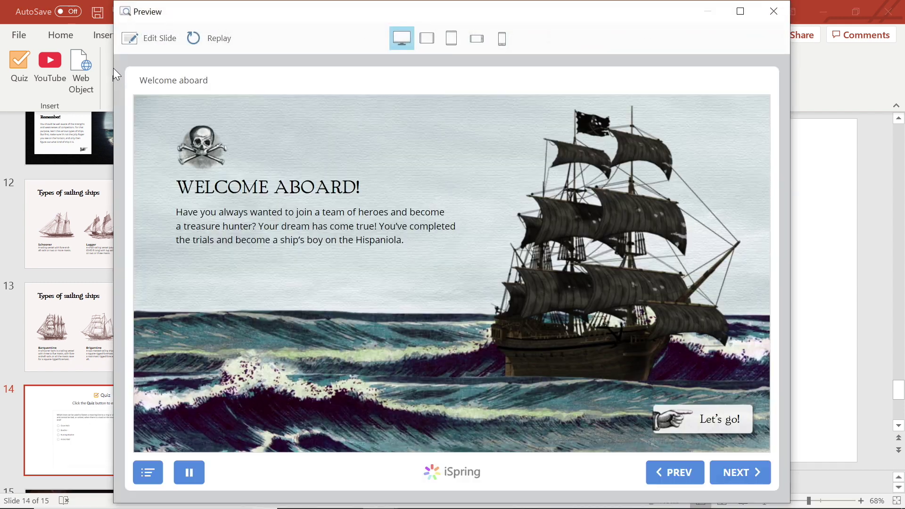
click(147, 472)
drag(313, 202, 314, 384)
click(188, 372)
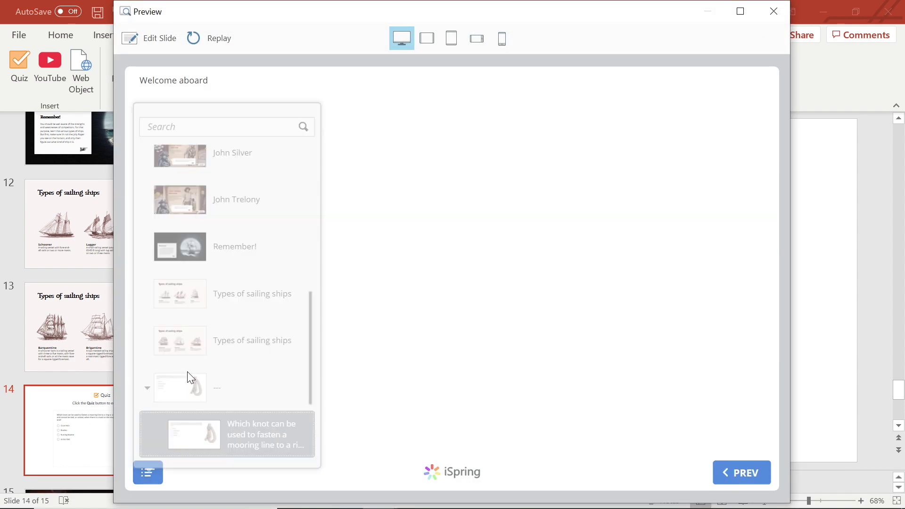
click(451, 38)
click(334, 241)
click(333, 265)
click(564, 446)
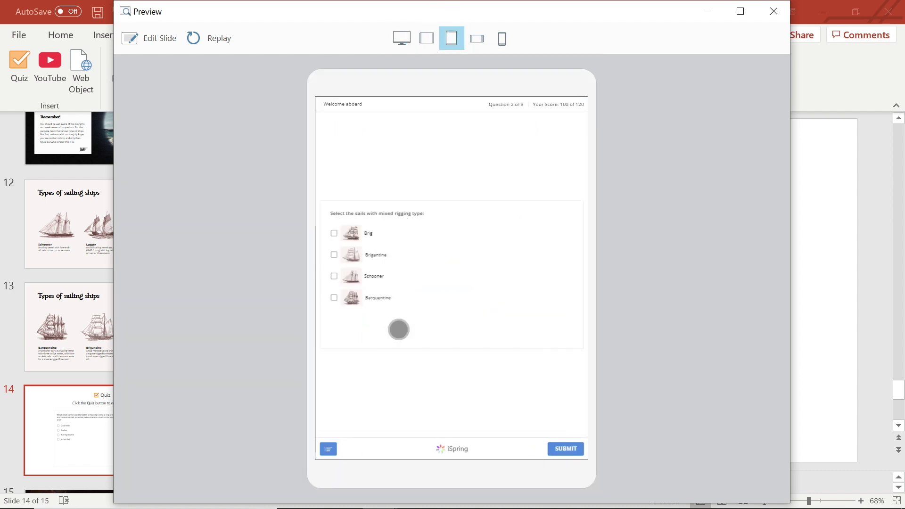
click(334, 254)
click(334, 297)
click(565, 448)
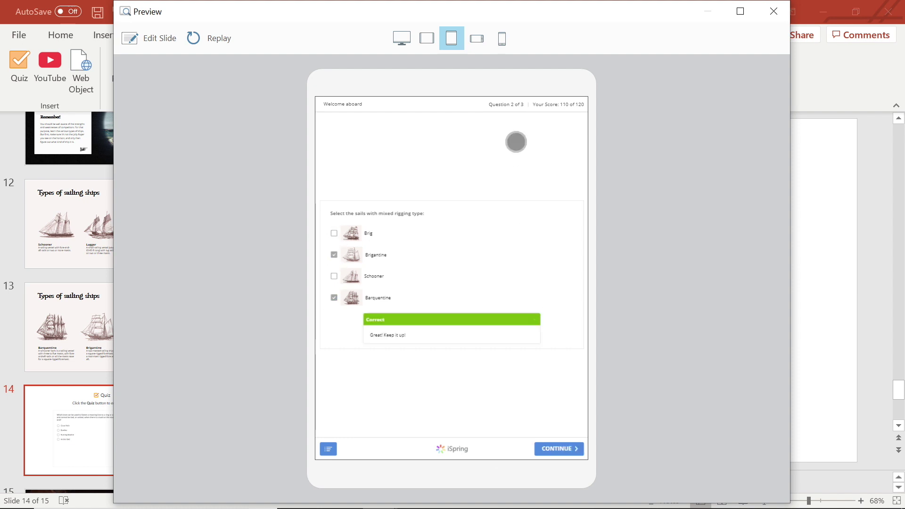
click(476, 38)
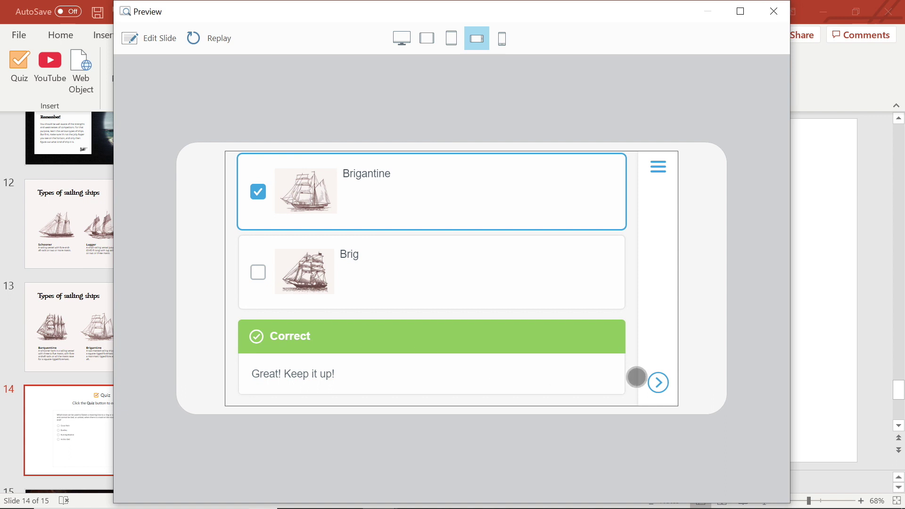
click(658, 382)
click(325, 358)
text(Nah!)
click(658, 382)
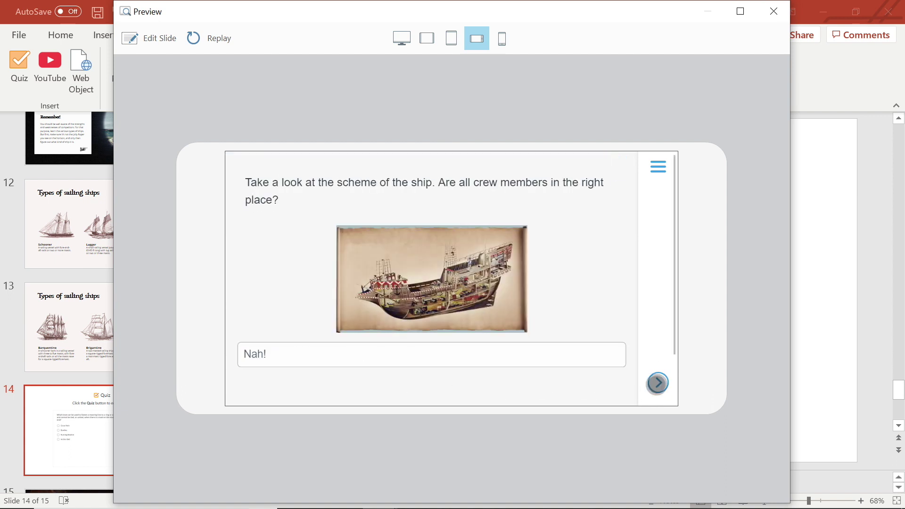
click(502, 38)
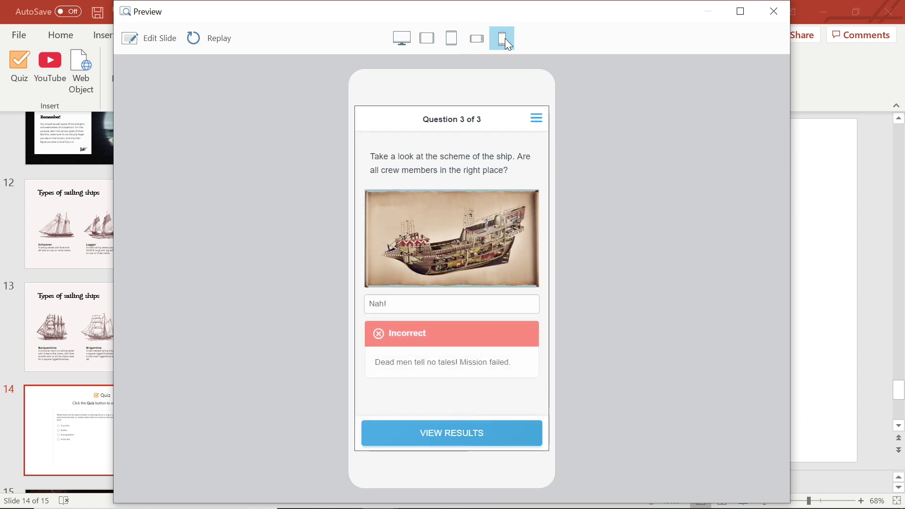
click(404, 39)
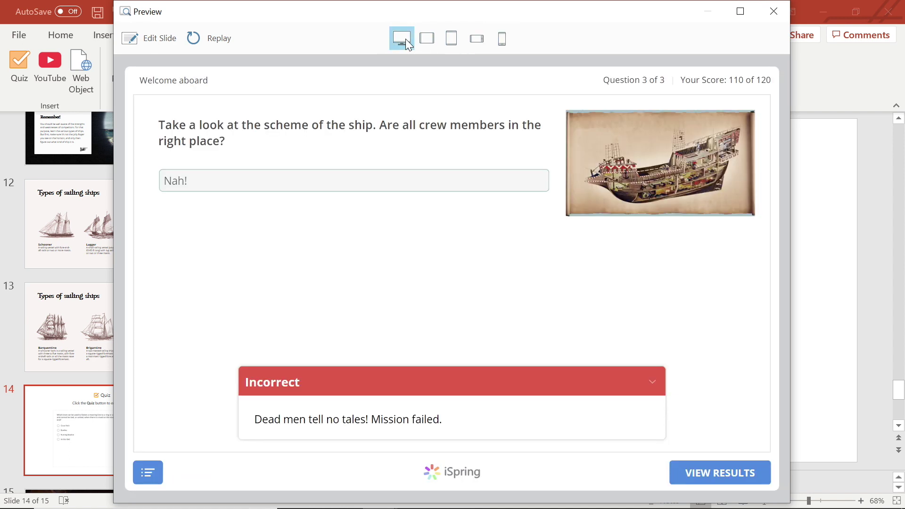
click(777, 12)
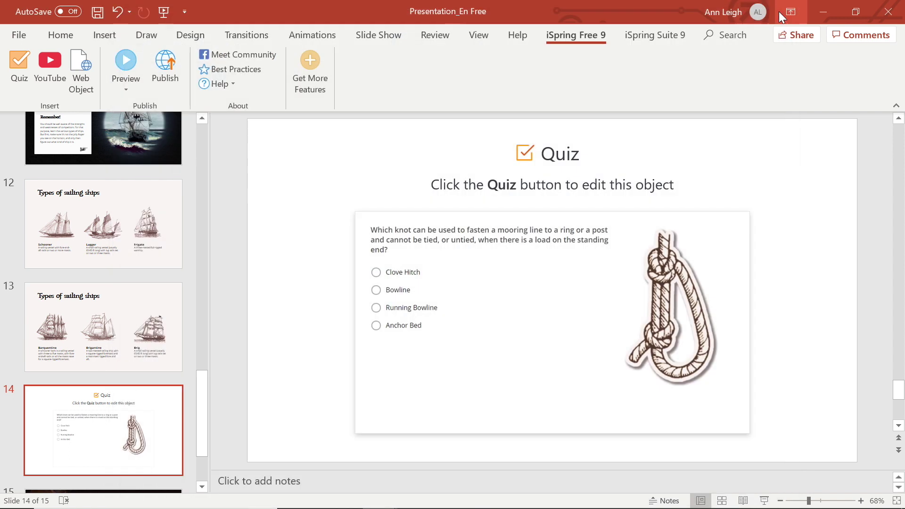
Step: Publish the Welcome aboard course to My Computer with default settings and view it
click(168, 68)
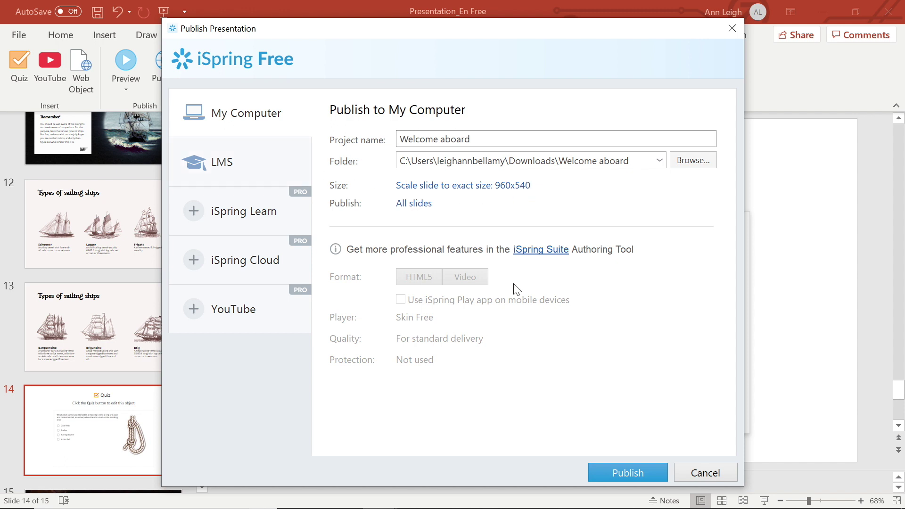
click(628, 472)
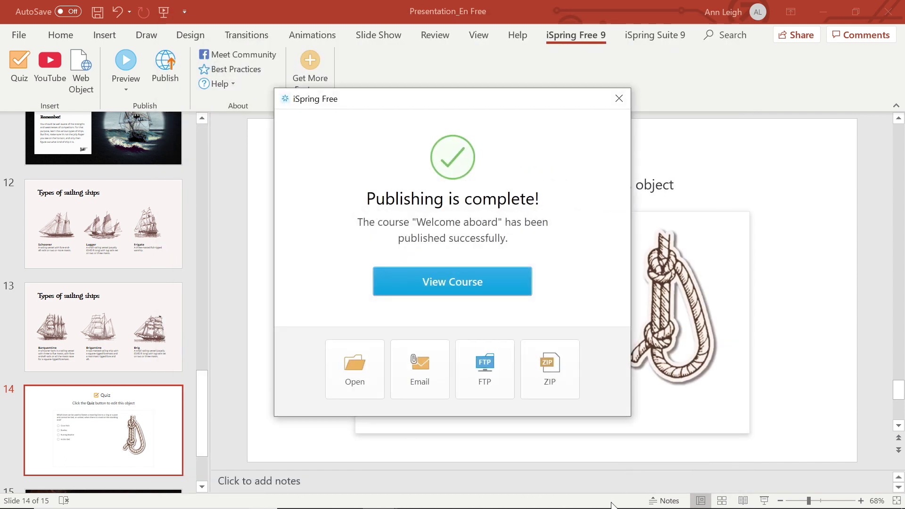
click(452, 282)
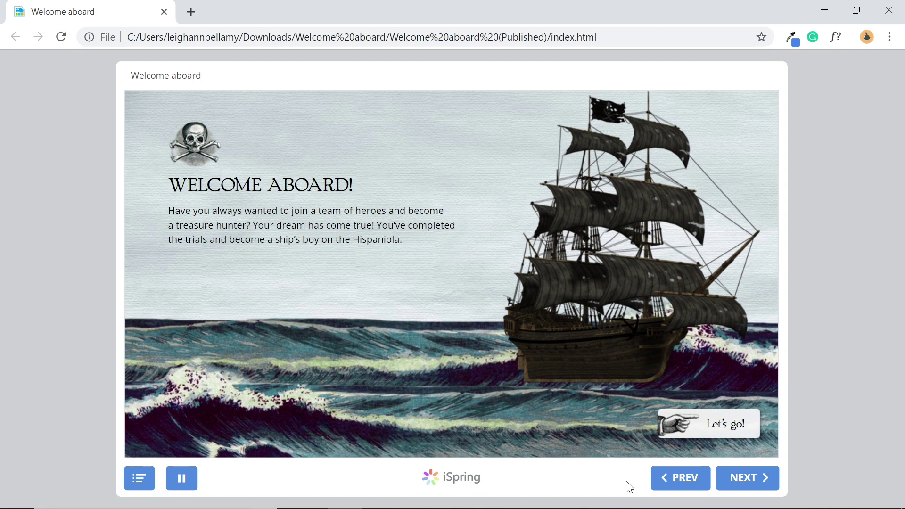
Step: Advance to the Ahoy there! slide, then jump from the slide list to the quiz
click(692, 431)
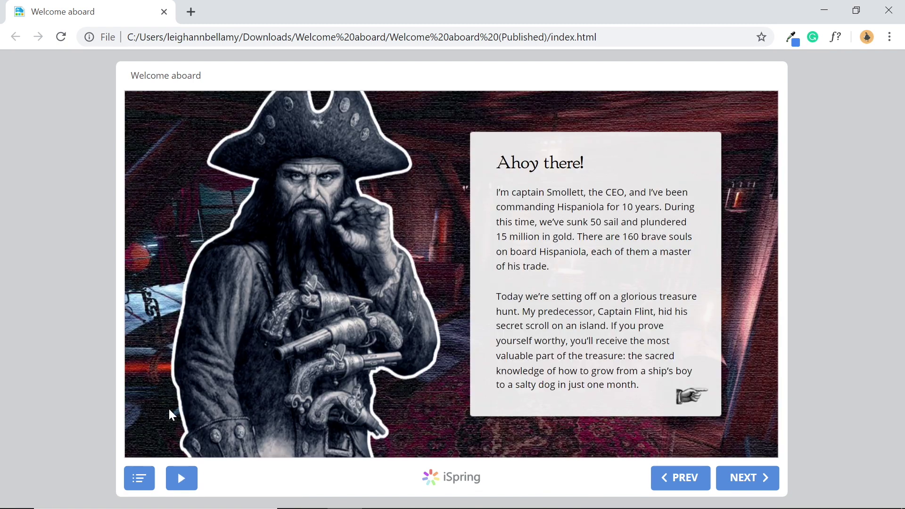
click(139, 478)
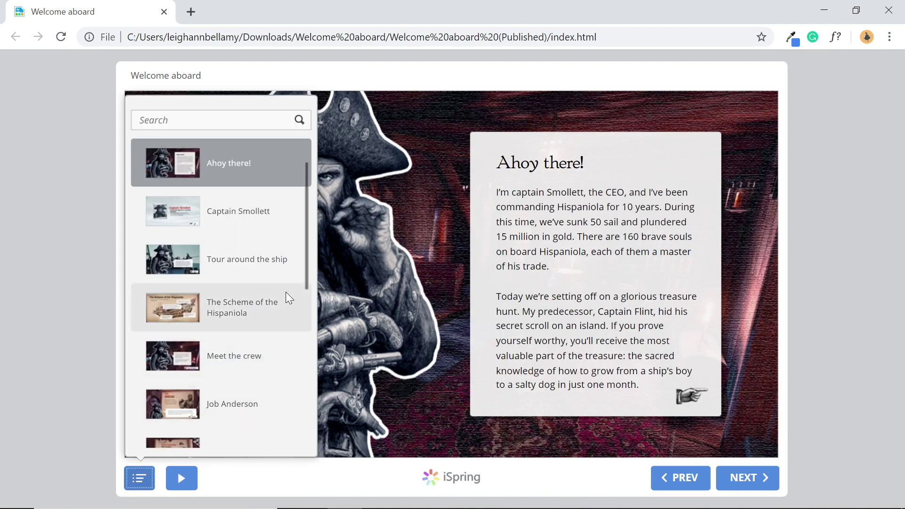
drag(306, 267, 301, 434)
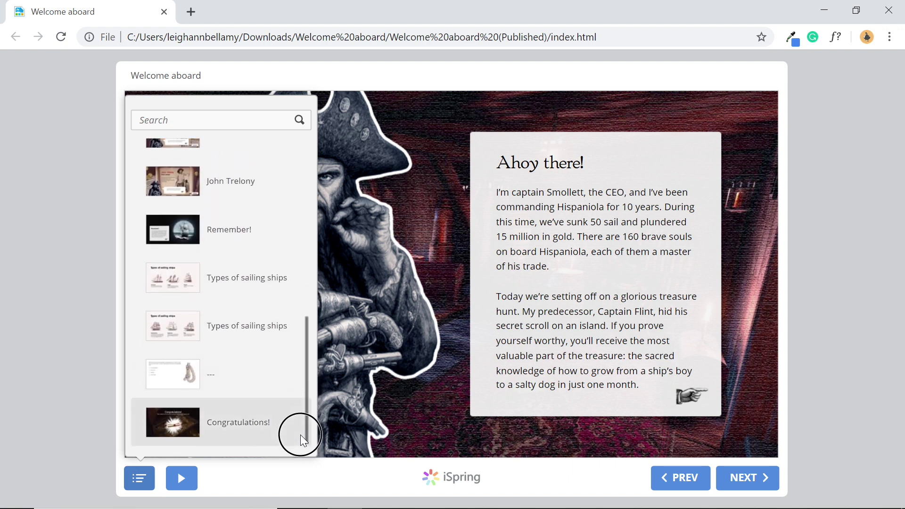
click(172, 370)
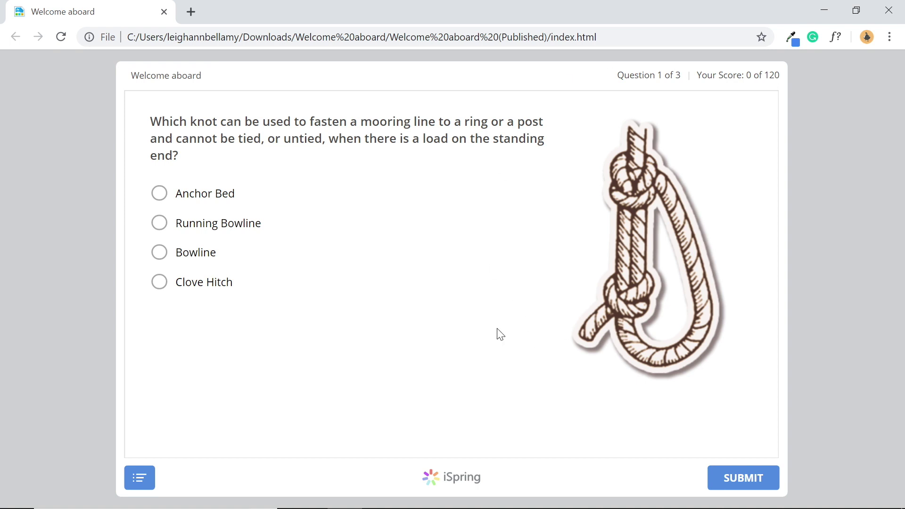
Step: Answer Bowline for the knot question and Brigantine plus Schooner for the sails question
click(160, 253)
click(745, 477)
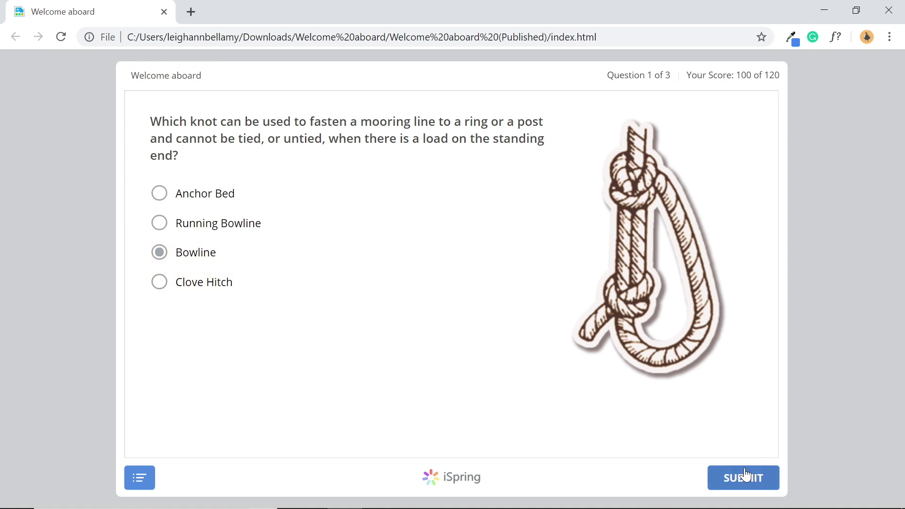
click(745, 477)
click(159, 278)
click(159, 331)
click(743, 477)
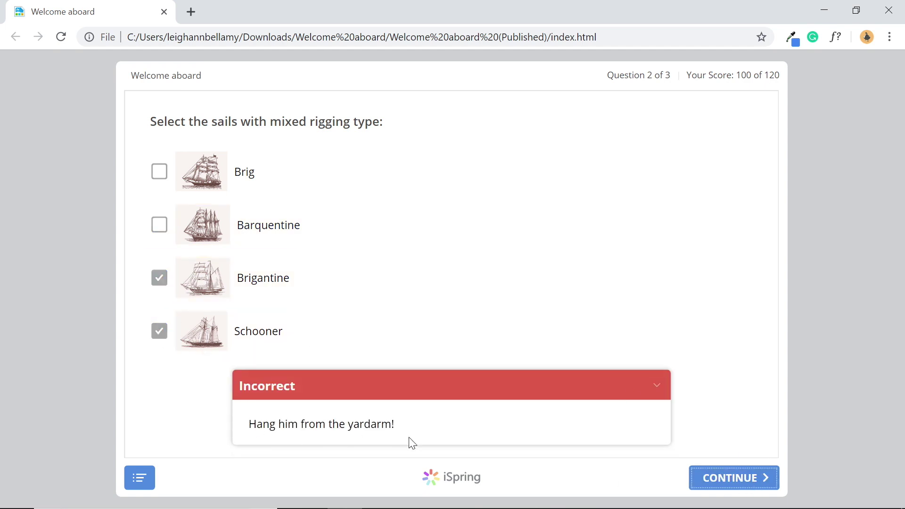
click(707, 478)
Step: Inspect the enlarged ship scheme image, then answer 'Yeah' and submit
click(674, 140)
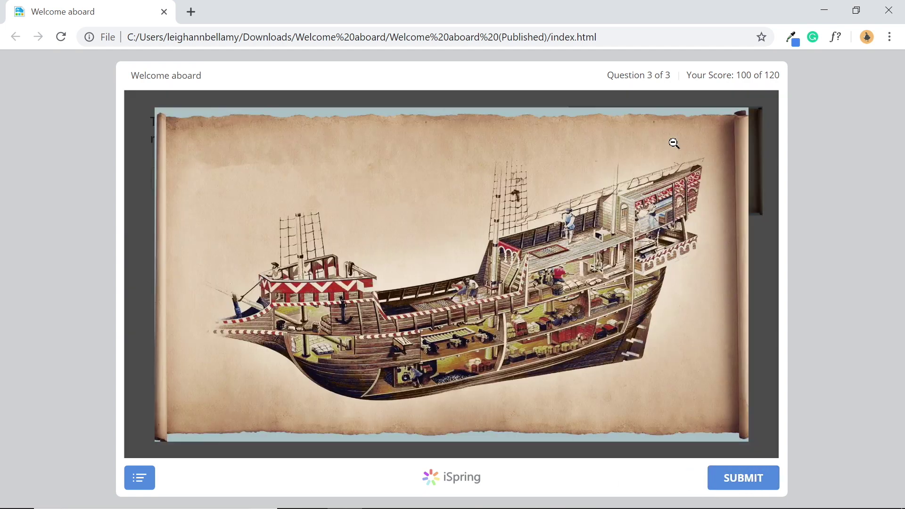
click(612, 350)
click(194, 178)
text(Yeah)
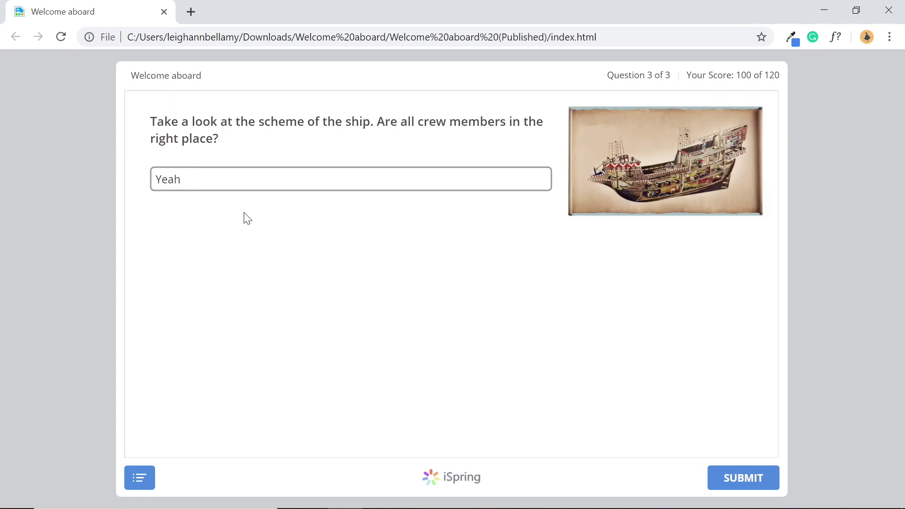
click(731, 479)
Step: View the 92% (110 points) result, step through the quiz review and close it
click(728, 478)
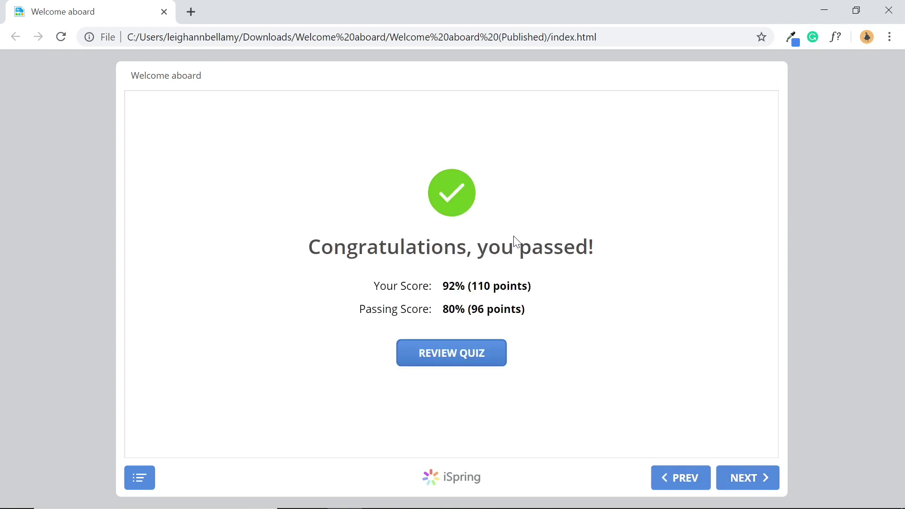
click(456, 352)
click(740, 473)
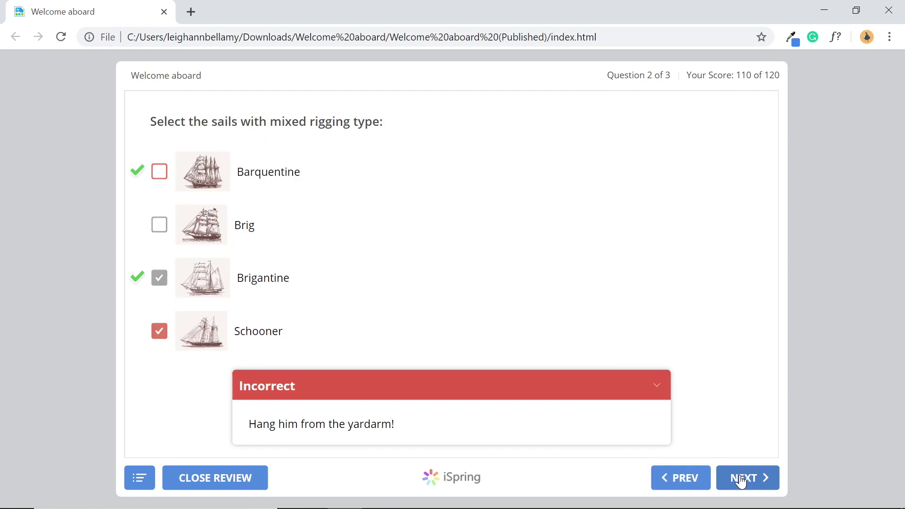
click(739, 477)
click(205, 473)
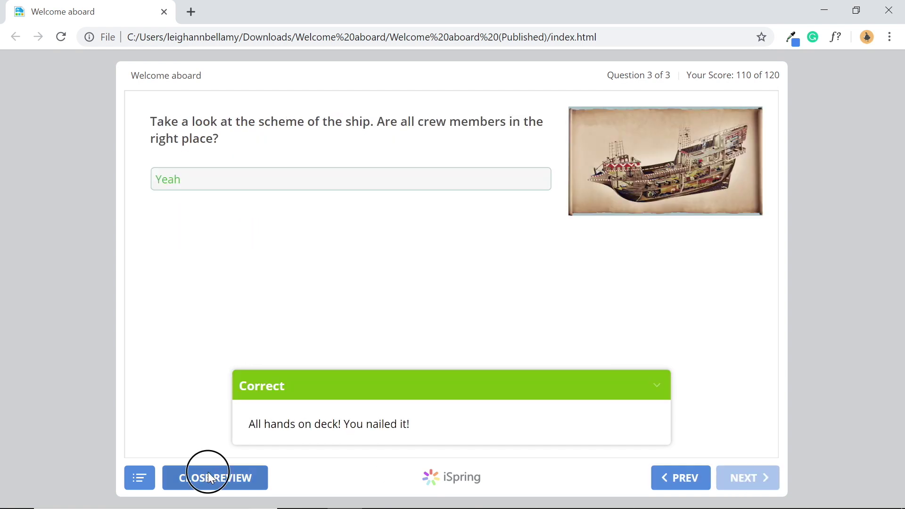